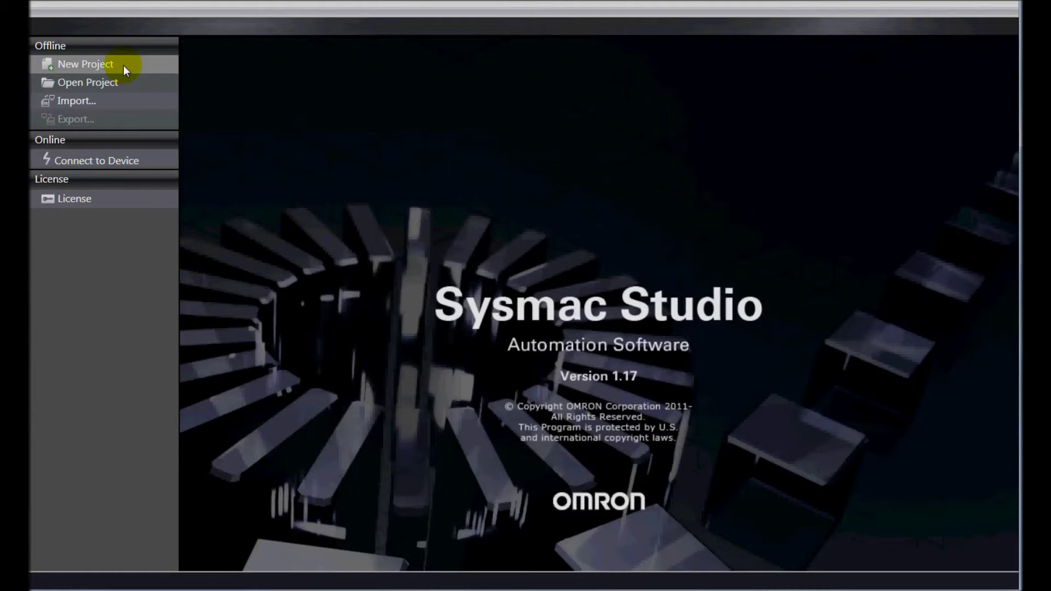
- Create the project 'NX1P to NA HMI' for an NX1P2-9024DT1 controller, version 1.13
{"action": "left_click", "coordinate": [123, 65]}
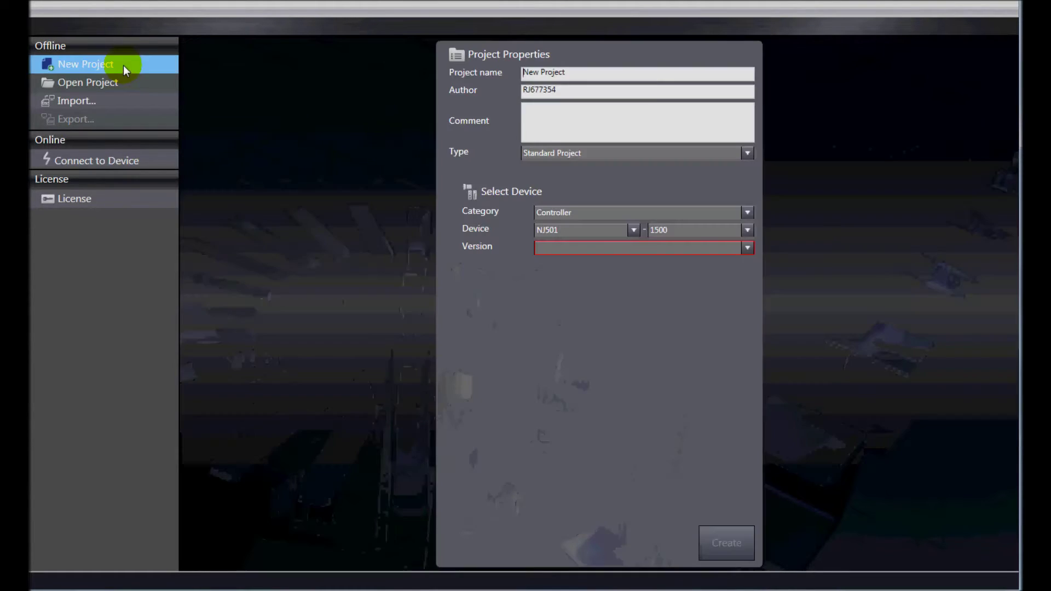
{"action": "left_click", "coordinate": [593, 76]}
{"action": "type", "text": "NX"}
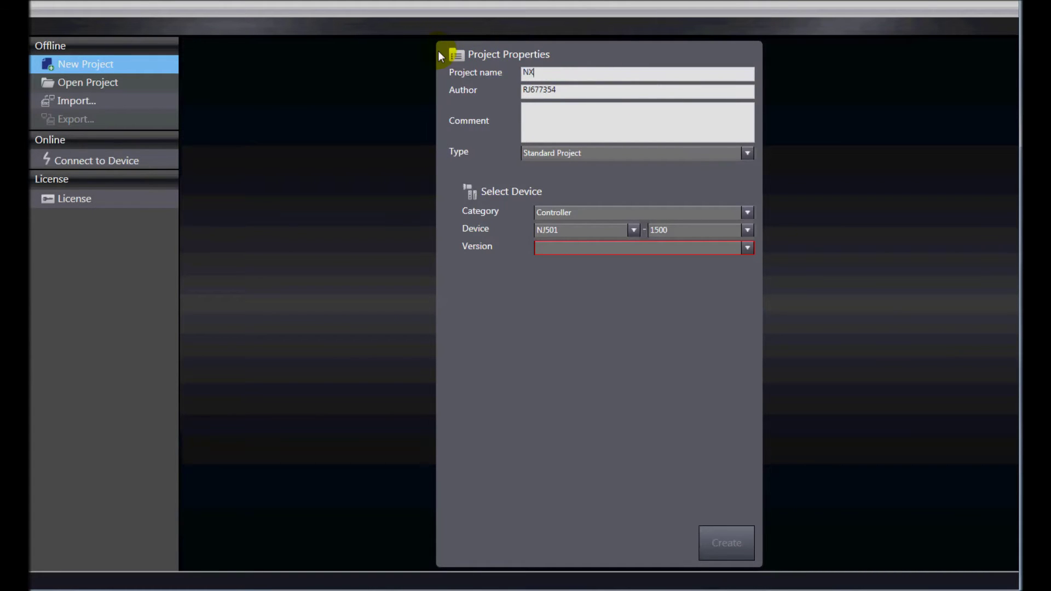
{"action": "type", "text": "1P to NA HMI"}
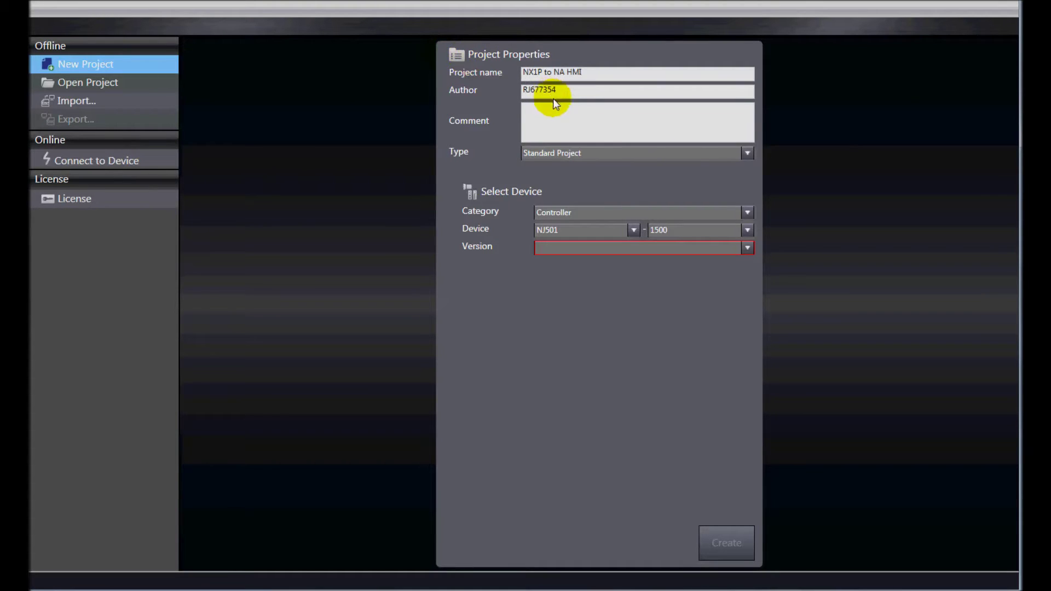
{"action": "left_click", "coordinate": [633, 231]}
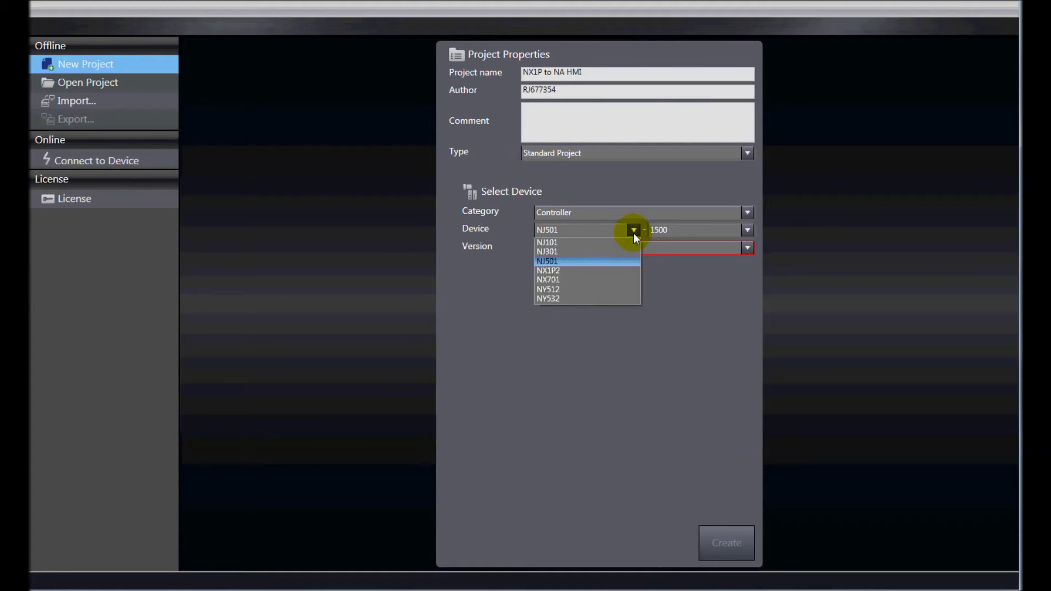
{"action": "left_click", "coordinate": [599, 269]}
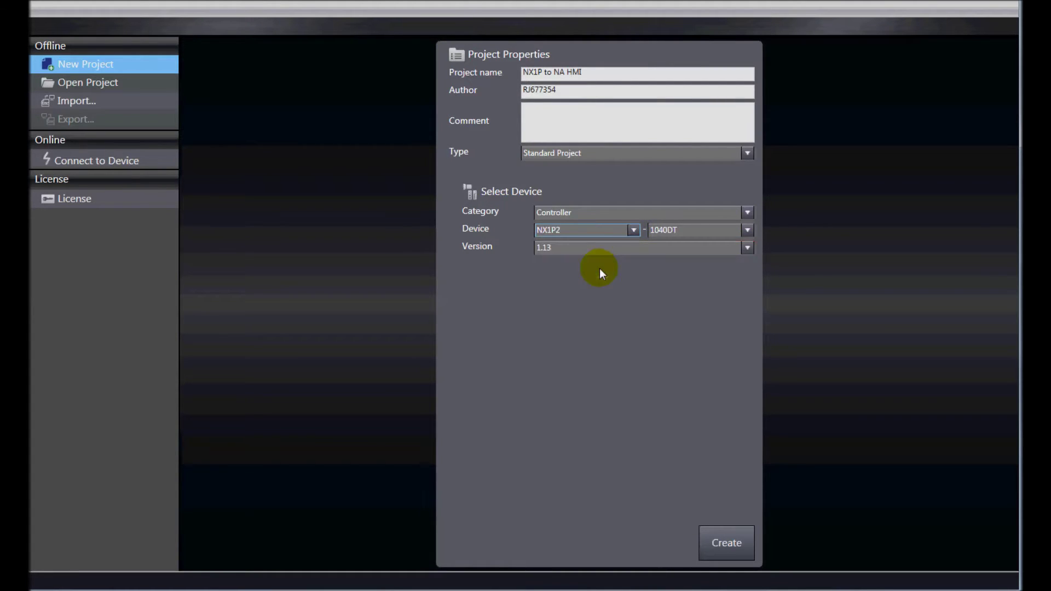
{"action": "left_click", "coordinate": [748, 230]}
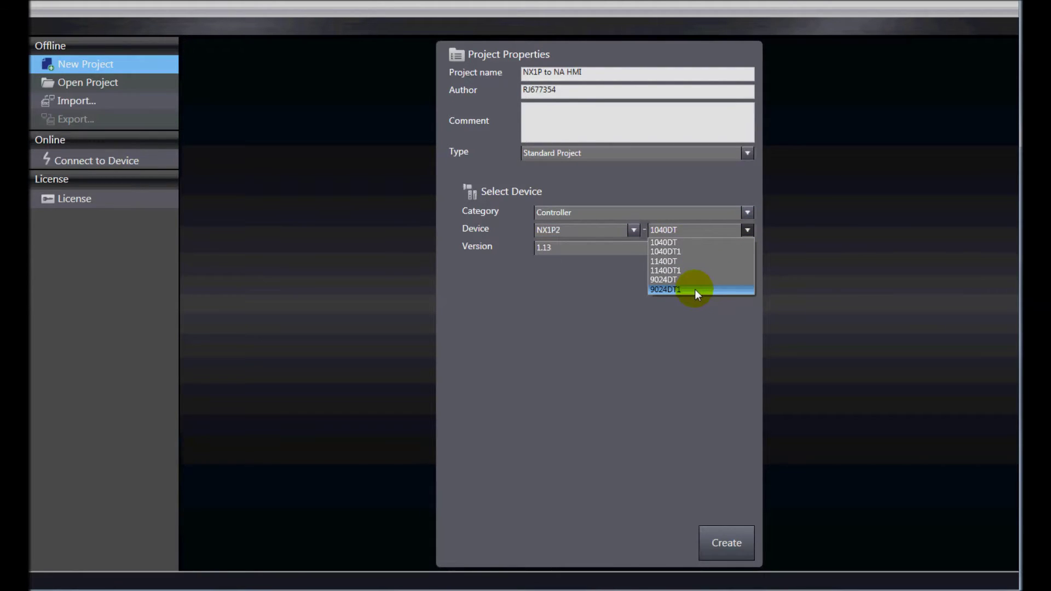
{"action": "left_click", "coordinate": [696, 290]}
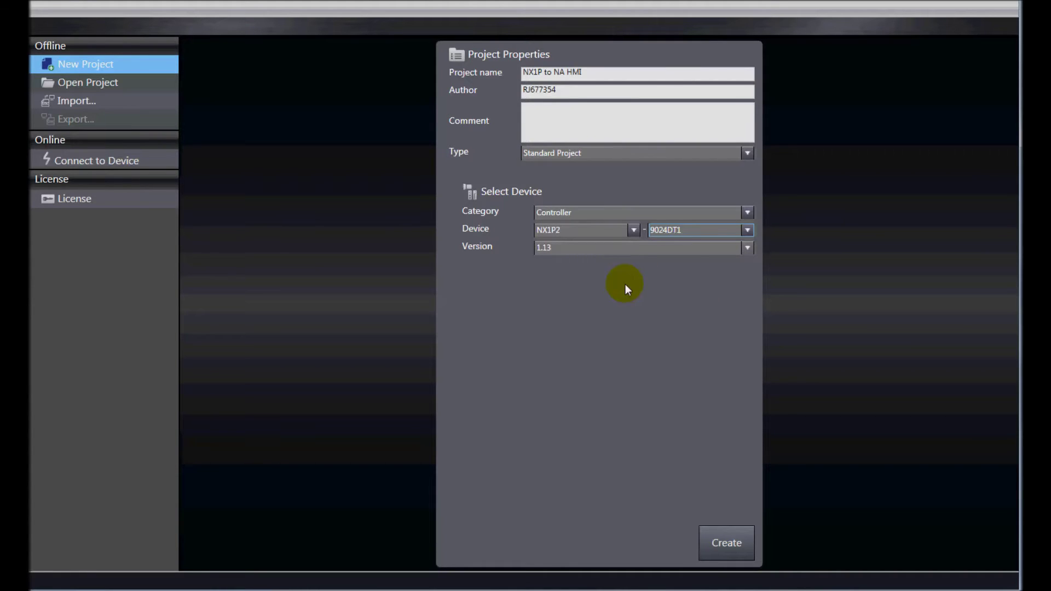
{"action": "left_click", "coordinate": [725, 539]}
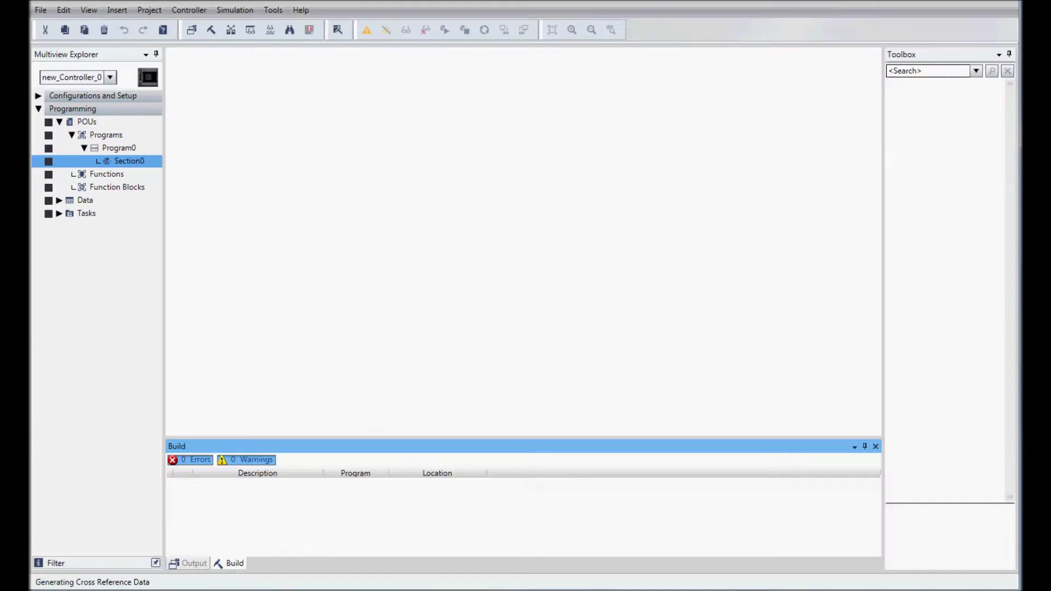
- In the I/O Map, create BIO_ device variables for all built-in I/O bits and widen the Variable column
{"action": "left_click", "coordinate": [39, 96]}
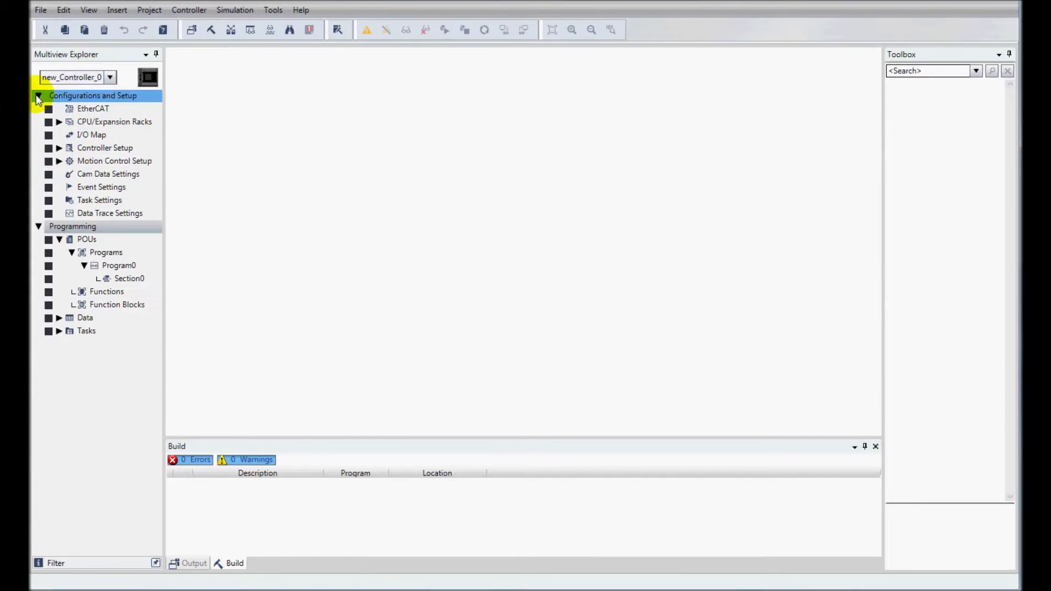
{"action": "left_click", "coordinate": [86, 137]}
{"action": "double_click", "coordinate": [86, 135]}
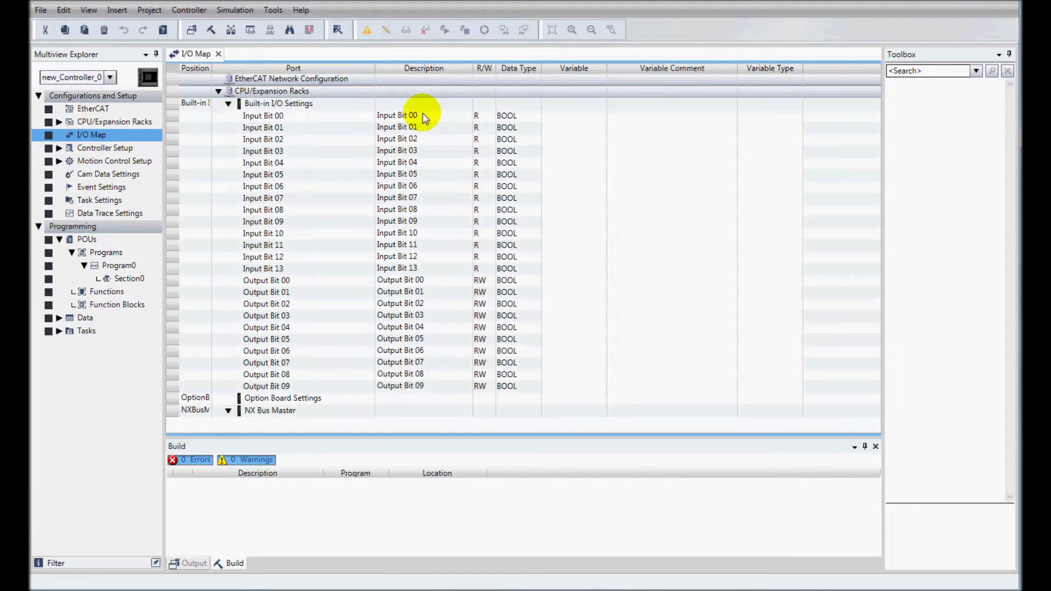
{"action": "right_click", "coordinate": [456, 105]}
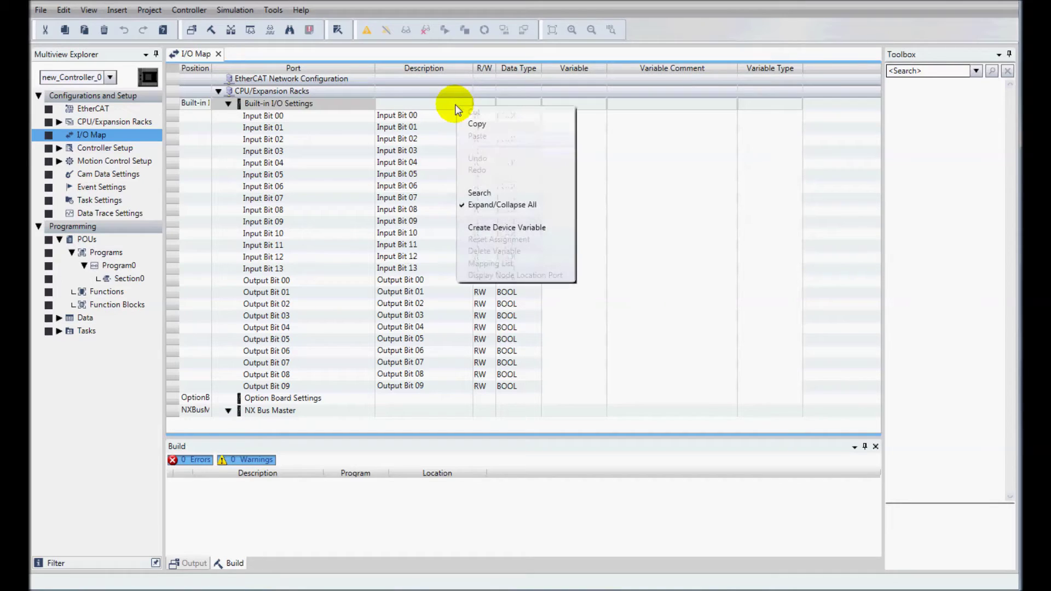
{"action": "left_click", "coordinate": [524, 227]}
{"action": "double_click", "coordinate": [606, 68]}
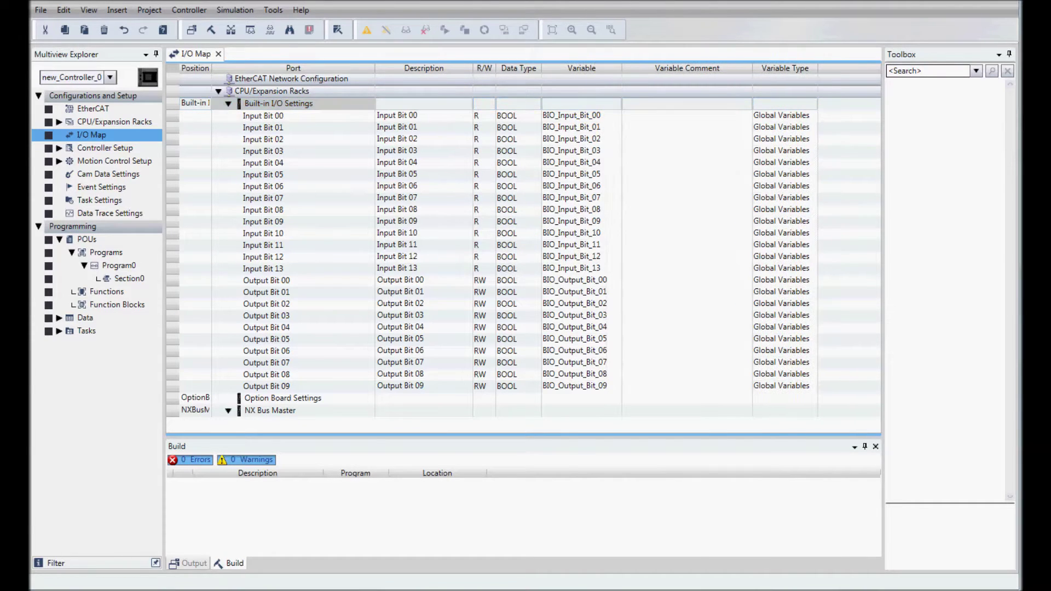
- Open the Built-in EtherNet/IP Port Settings under Controller Setup
{"action": "left_click", "coordinate": [59, 122]}
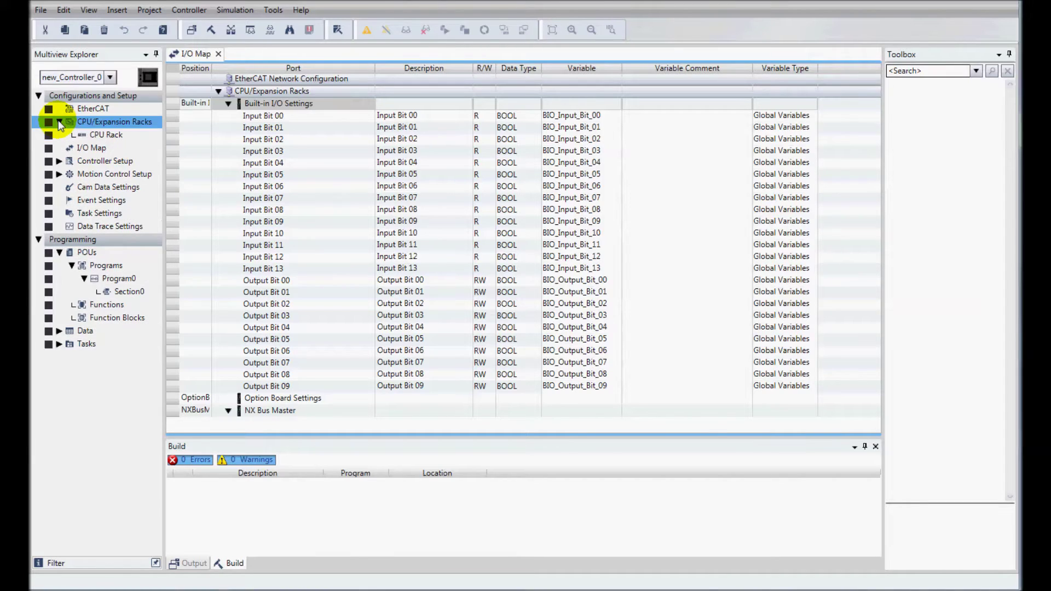
{"action": "left_click", "coordinate": [59, 160]}
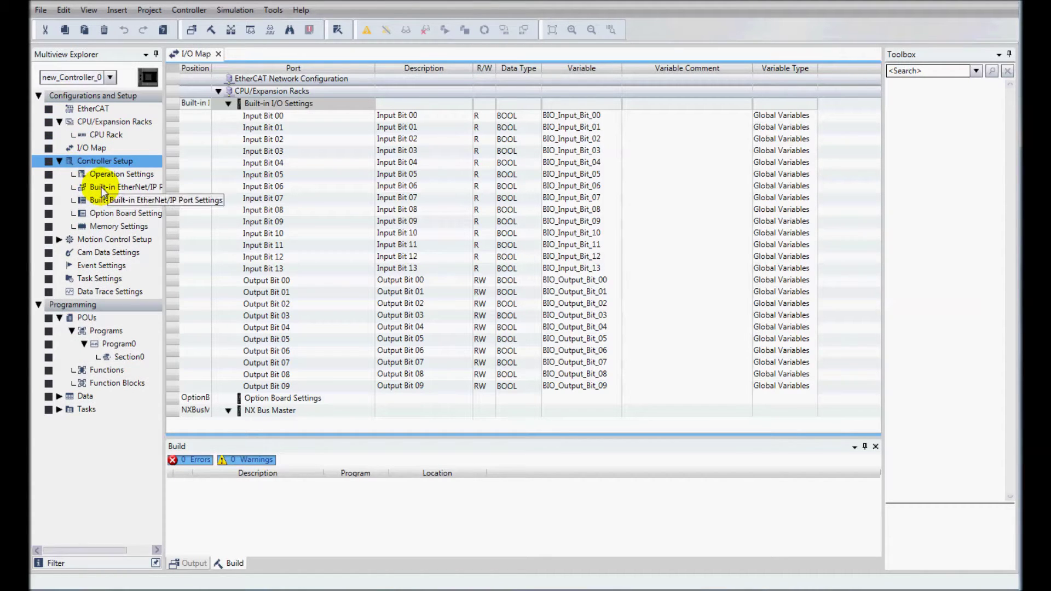
{"action": "double_click", "coordinate": [103, 188]}
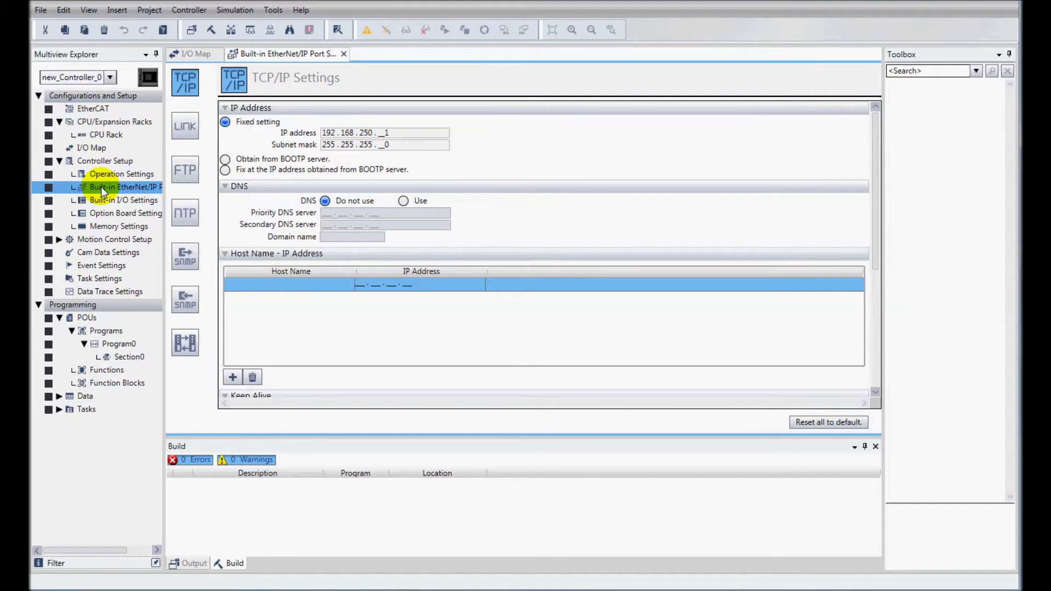
- Check the fixed IP address 192.168.250.1, then select Global Variables under Data
{"action": "left_click", "coordinate": [410, 131]}
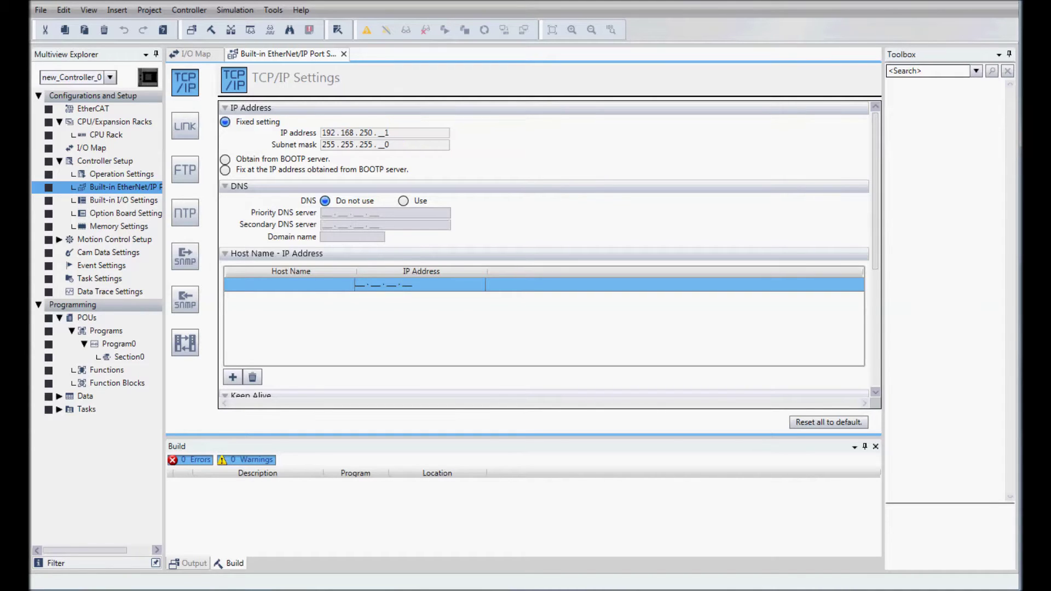
{"action": "left_click", "coordinate": [65, 396]}
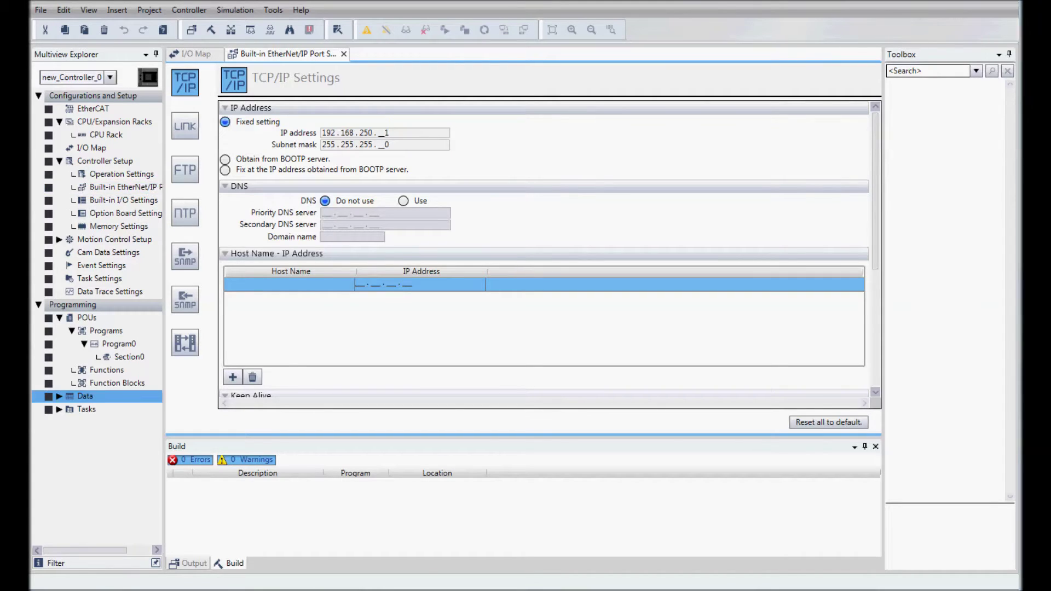
{"action": "left_click", "coordinate": [61, 396]}
{"action": "left_click", "coordinate": [105, 424]}
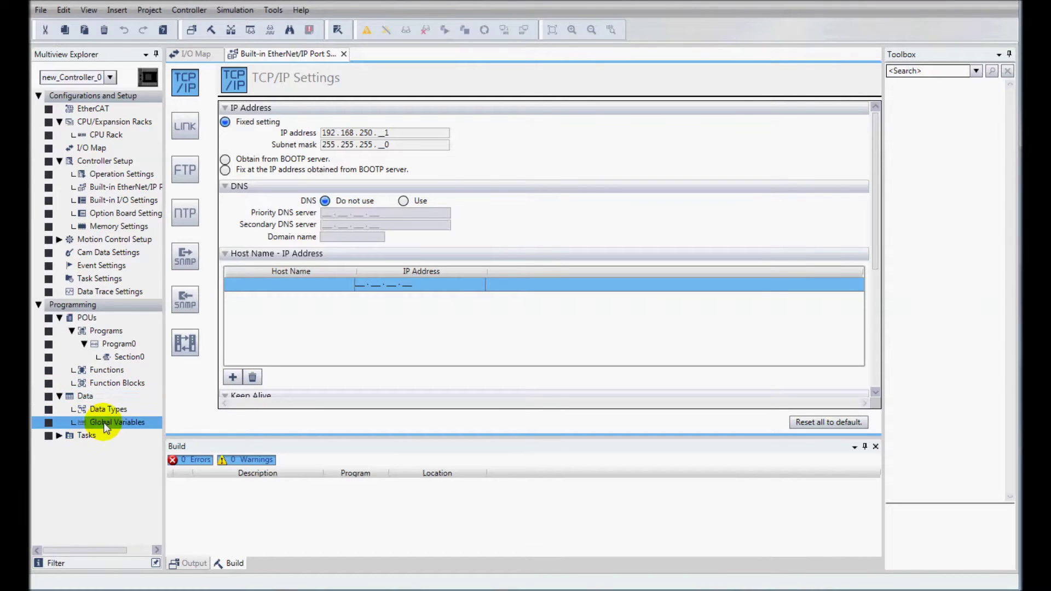
- Add global variables HMI_Input, HMI_Output (BOOL) and Input, Output (ARRAY[0..15] OF BOOL)
{"action": "double_click", "coordinate": [105, 425]}
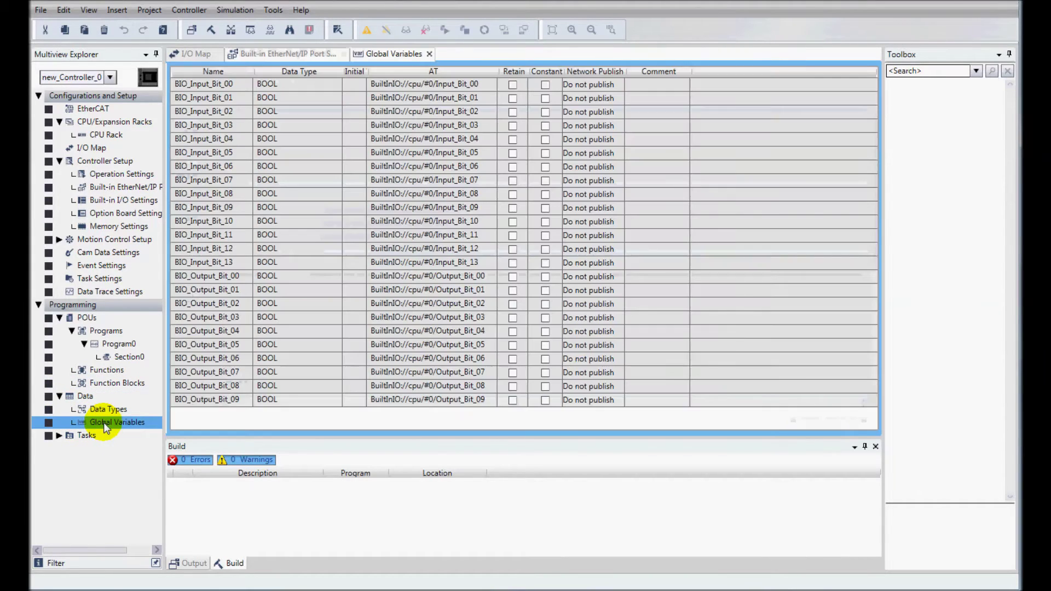
{"action": "left_click", "coordinate": [211, 85]}
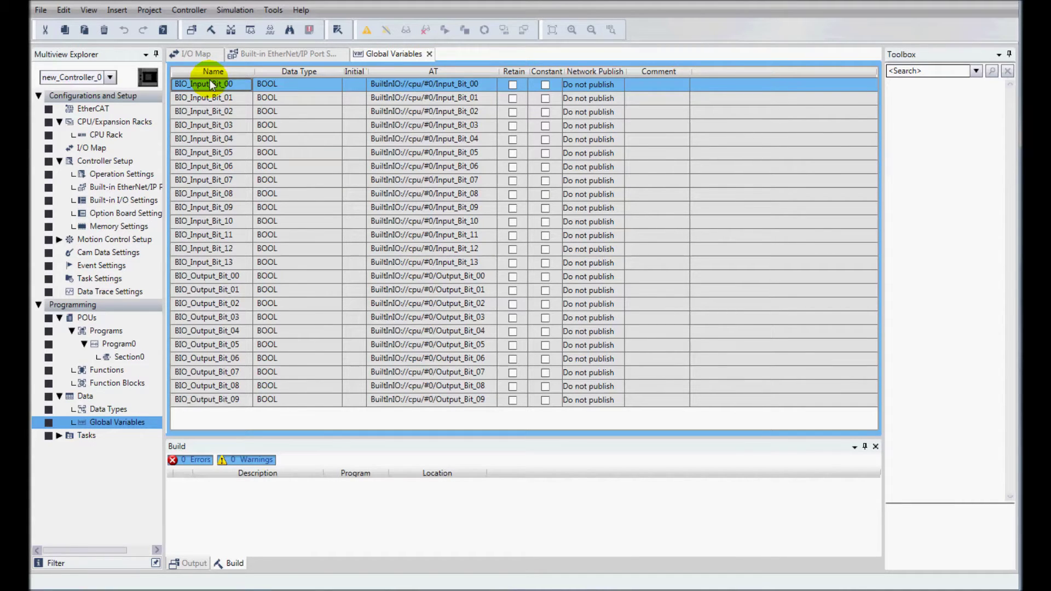
{"action": "key", "text": "Insert"}
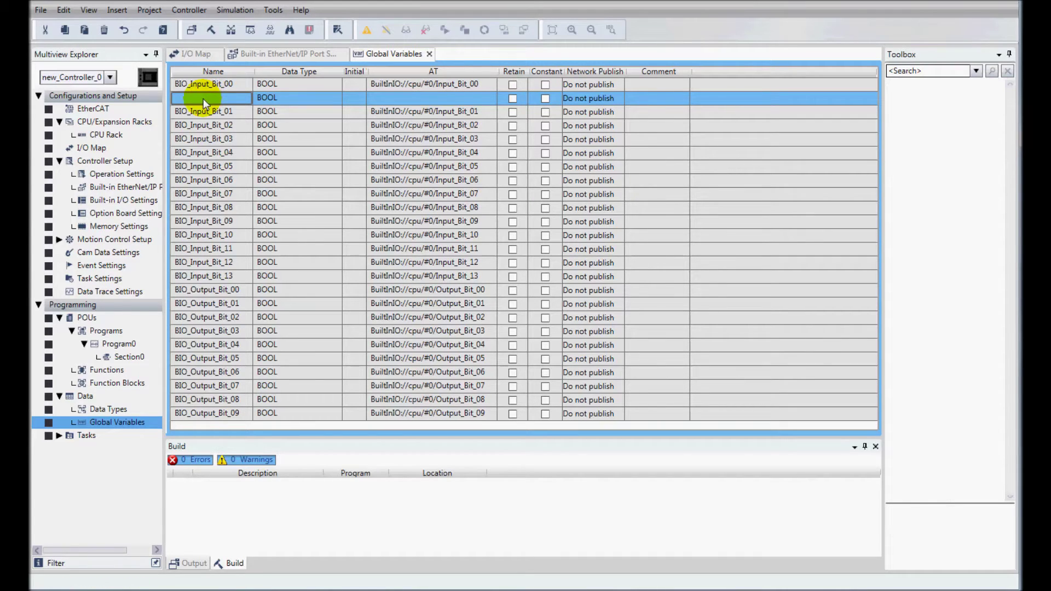
{"action": "left_click", "coordinate": [203, 99]}
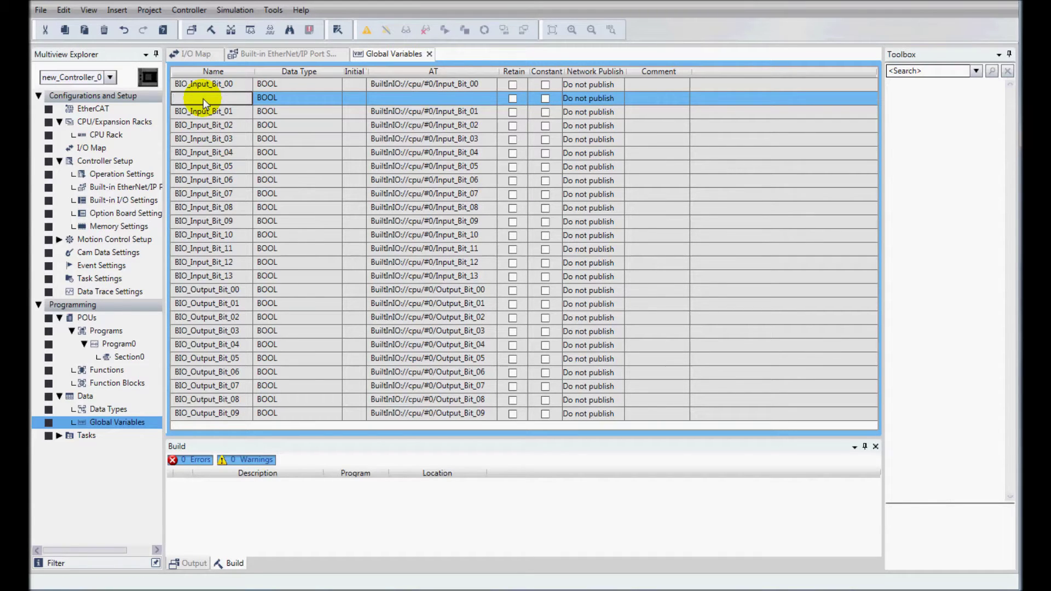
{"action": "type", "text": "HMI_Input"}
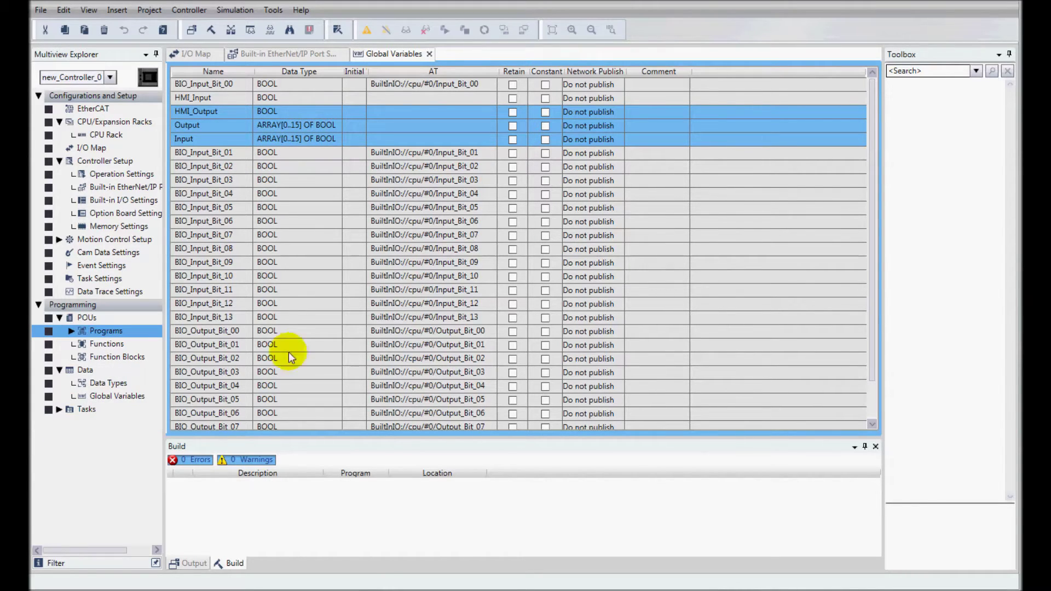
- Open the Section0 ladder of Program0 for editing
{"action": "left_click", "coordinate": [72, 331]}
{"action": "left_click", "coordinate": [72, 331]}
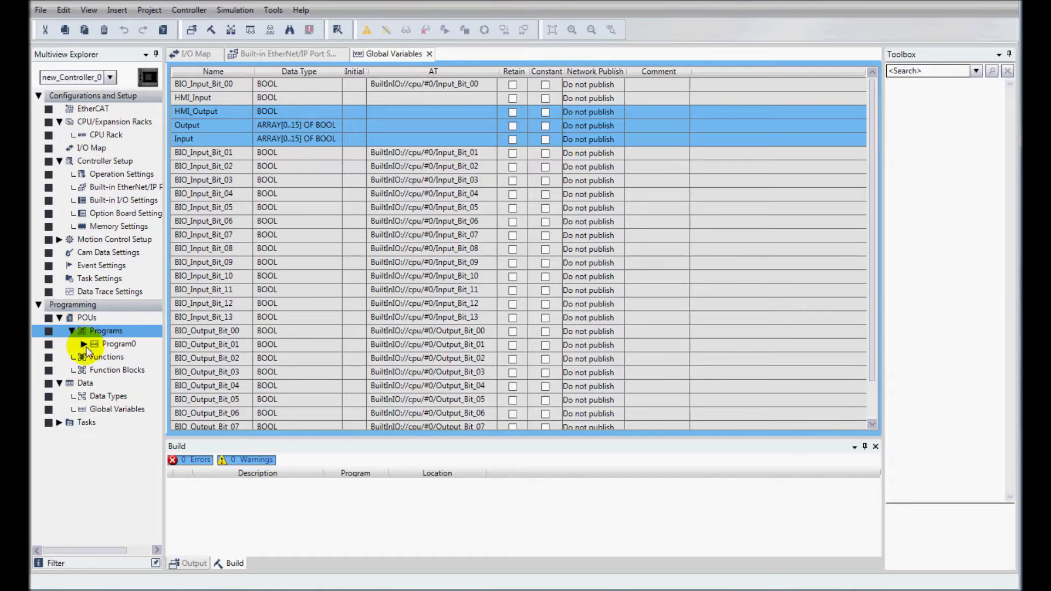
{"action": "left_click", "coordinate": [84, 343]}
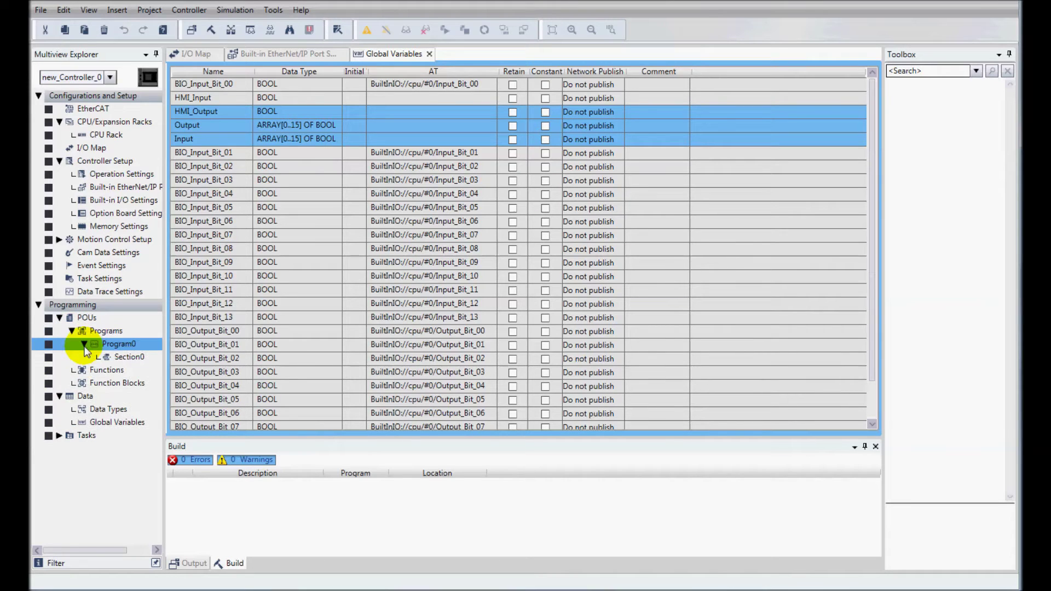
{"action": "left_click", "coordinate": [124, 359]}
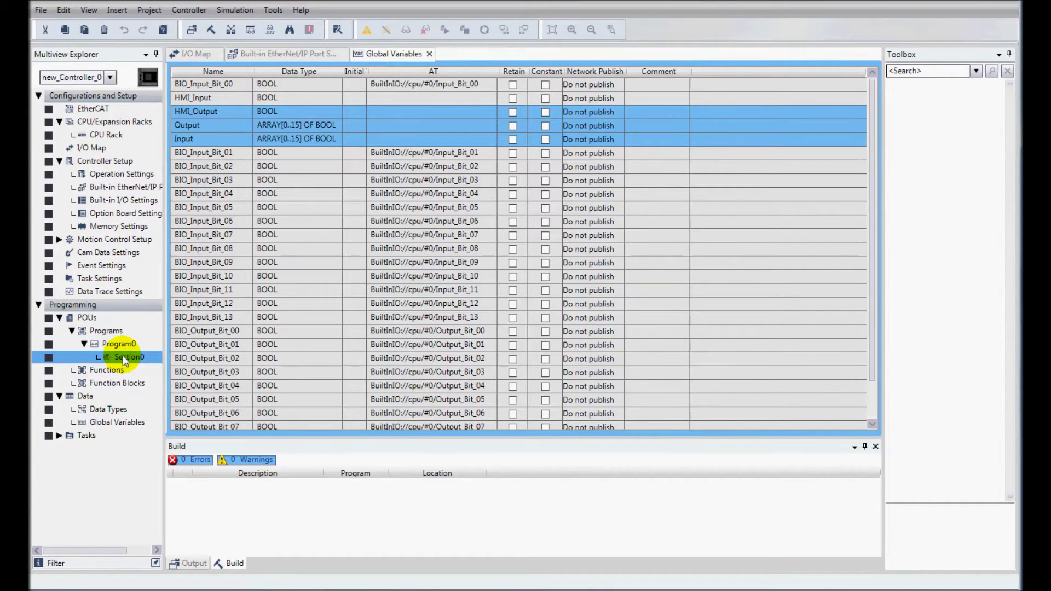
{"action": "double_click", "coordinate": [123, 355]}
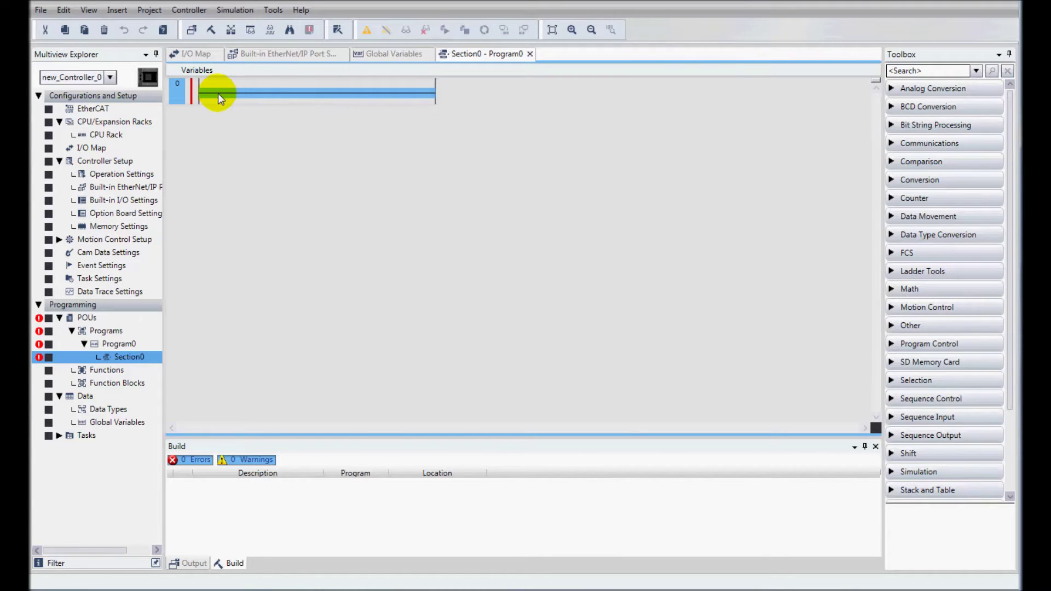
- On rung 0, add an HMI_Input contact driving an HMI_Output coil
{"action": "type", "text": "c"}
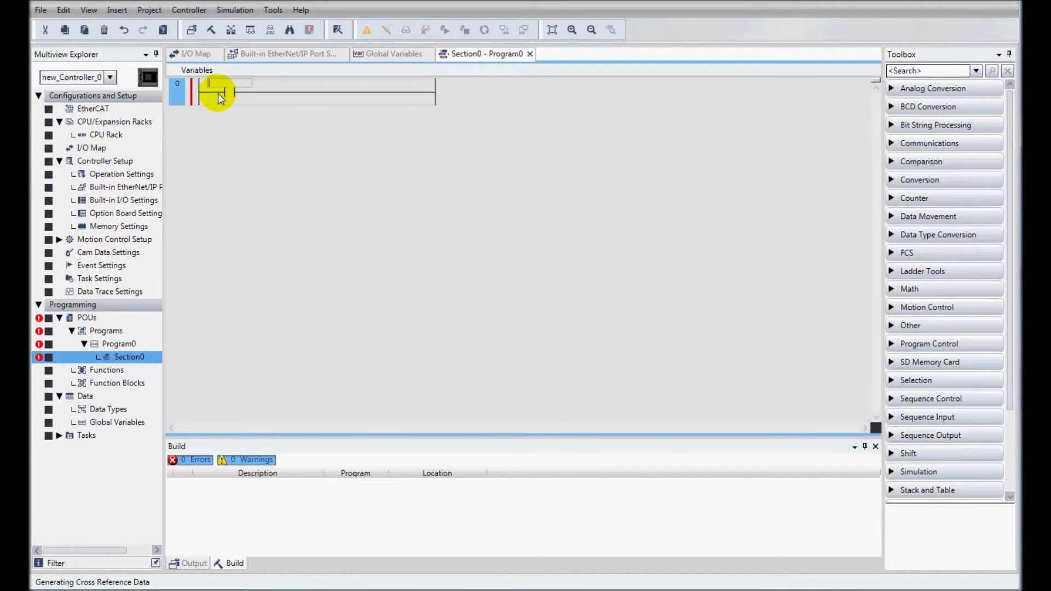
{"action": "type", "text": "H"}
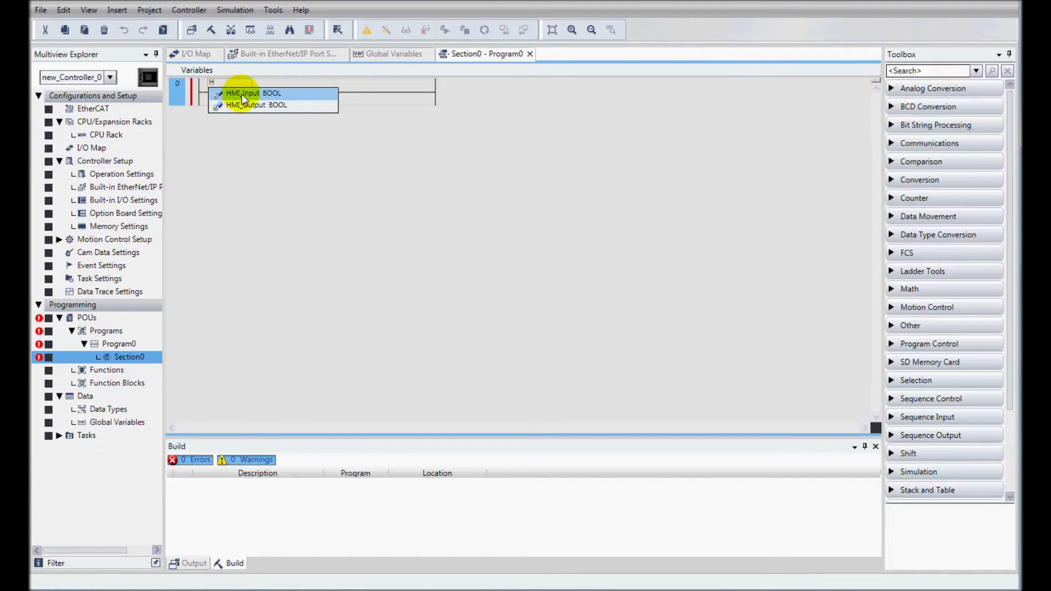
{"action": "left_click", "coordinate": [242, 93]}
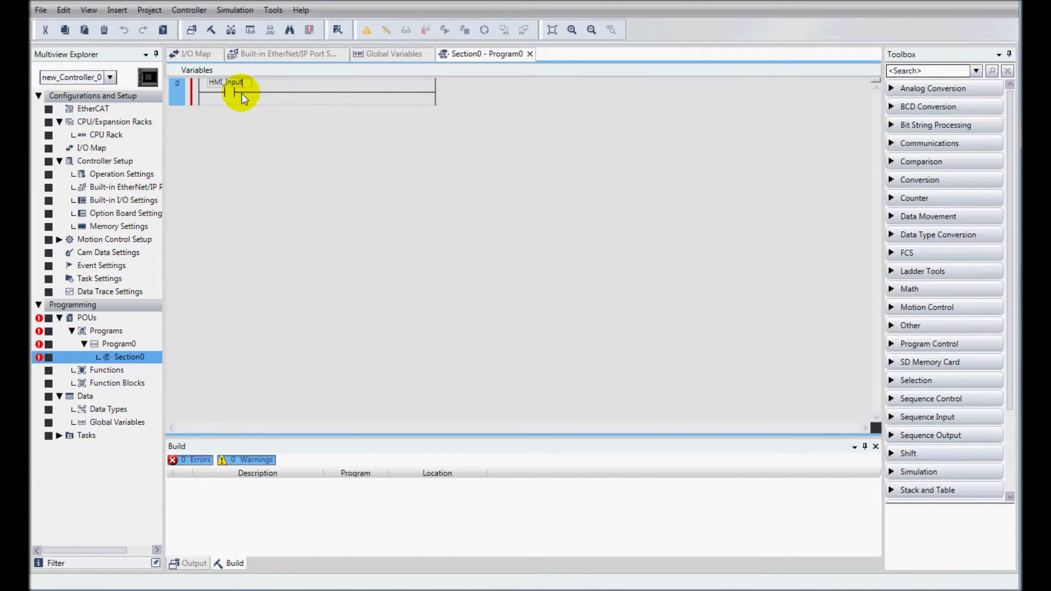
{"action": "key", "text": "Return"}
{"action": "key", "text": "Return"}
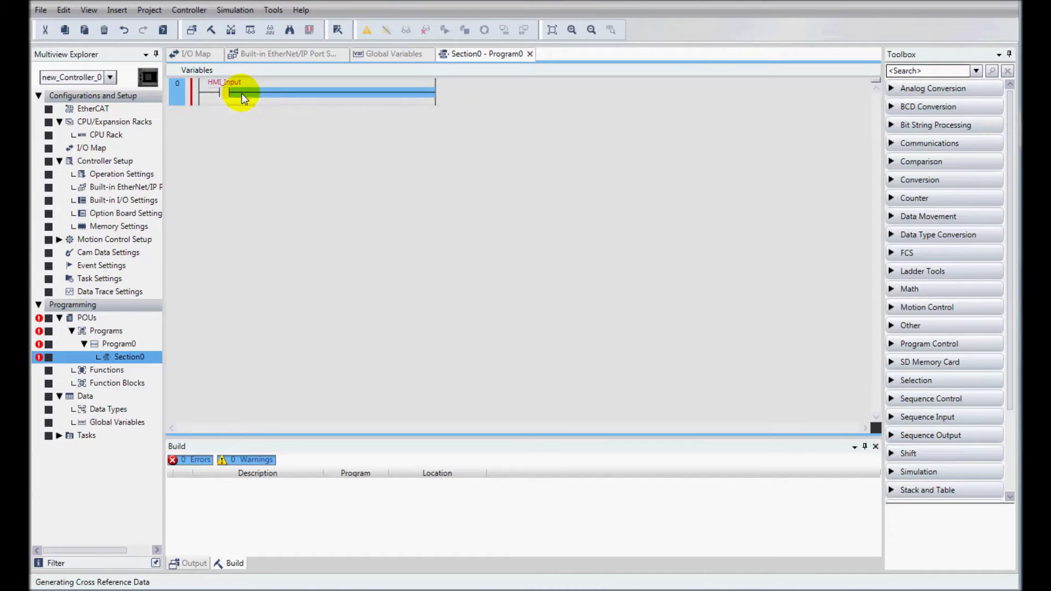
{"action": "key", "text": "o"}
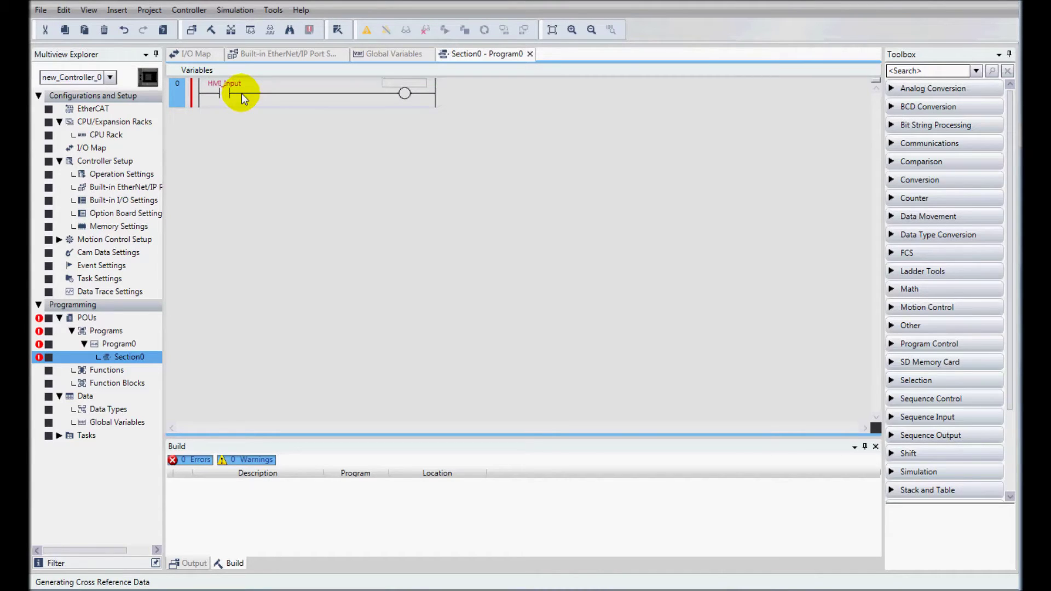
{"action": "type", "text": "H"}
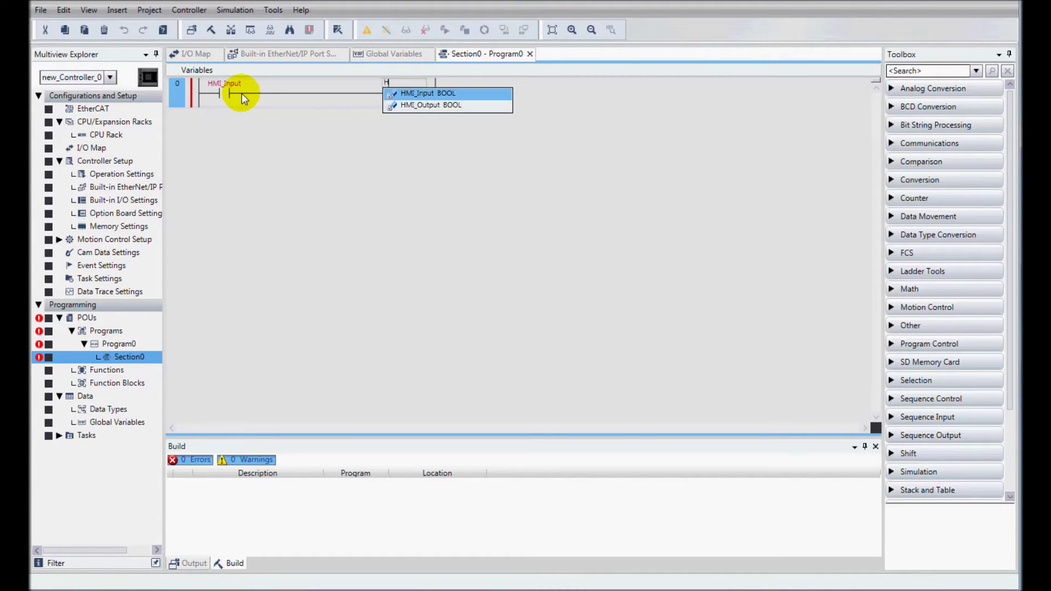
{"action": "key", "text": "Down"}
{"action": "key", "text": "Return"}
{"action": "key", "text": "Return"}
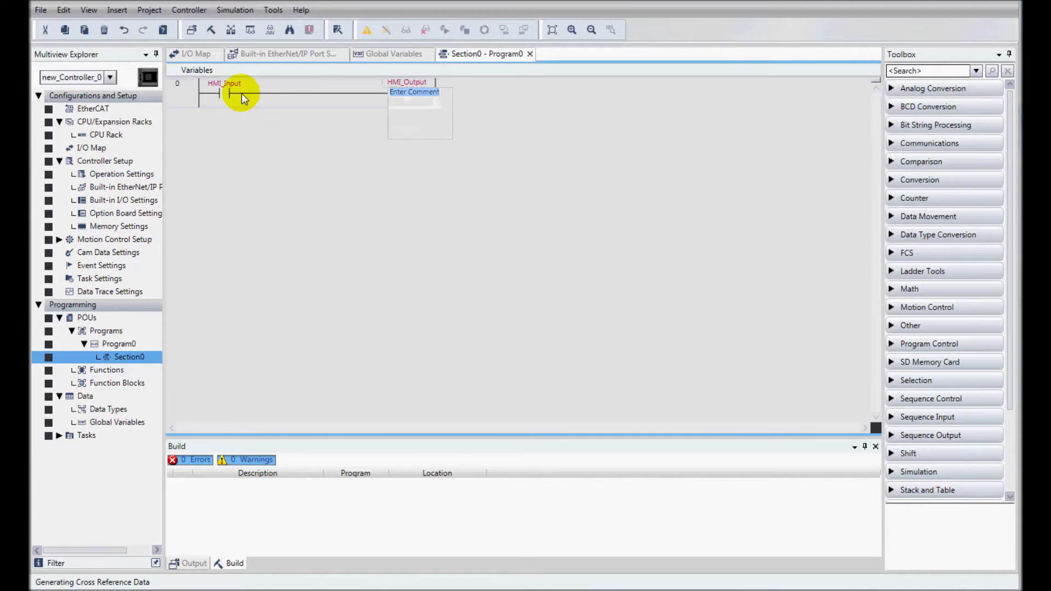
- Add a parallel branch with a BIO_Output_Bit_00 coil, then insert an empty rung 1
{"action": "left_click_drag", "start_coordinate": [302, 92], "coordinate": [441, 103]}
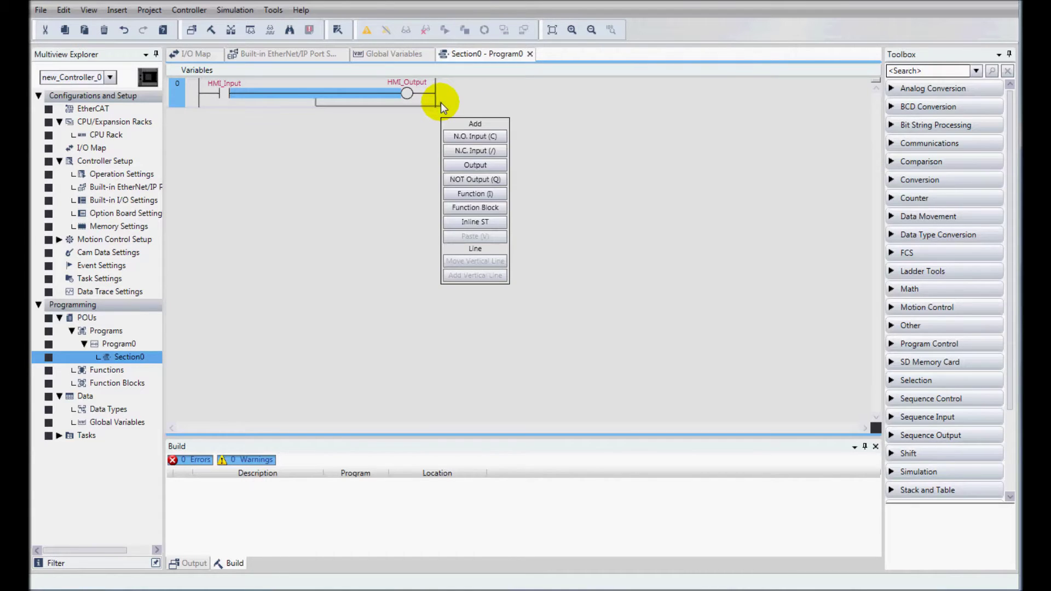
{"action": "left_click", "coordinate": [461, 164]}
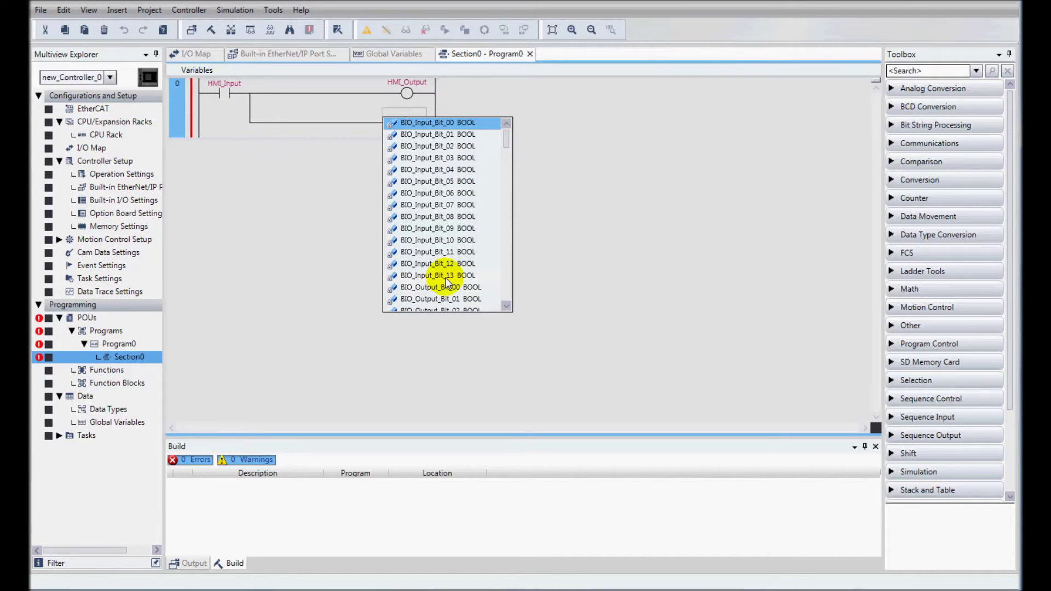
{"action": "left_click", "coordinate": [420, 289]}
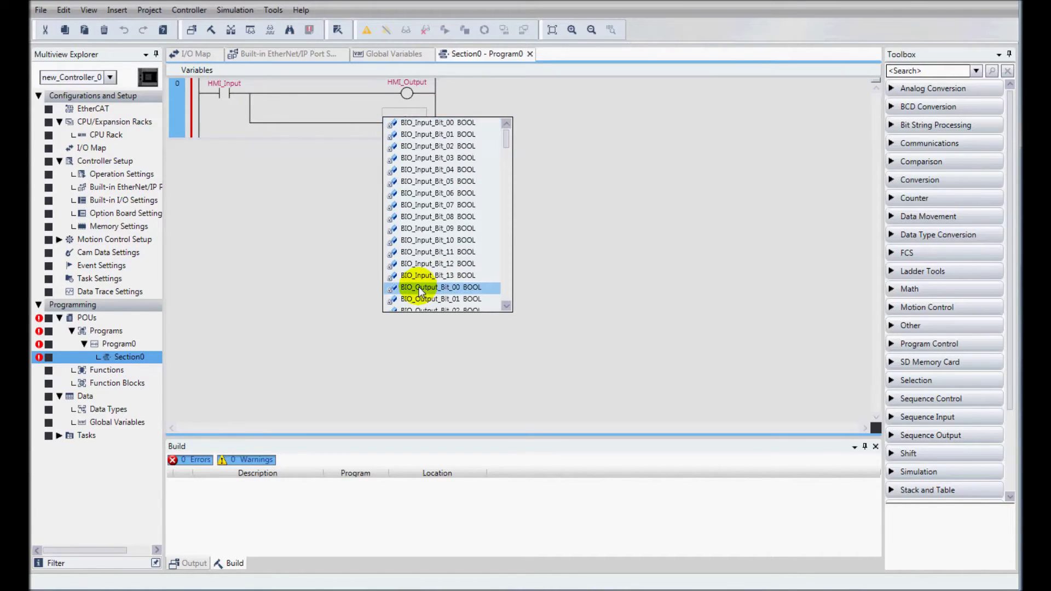
{"action": "left_click", "coordinate": [421, 289]}
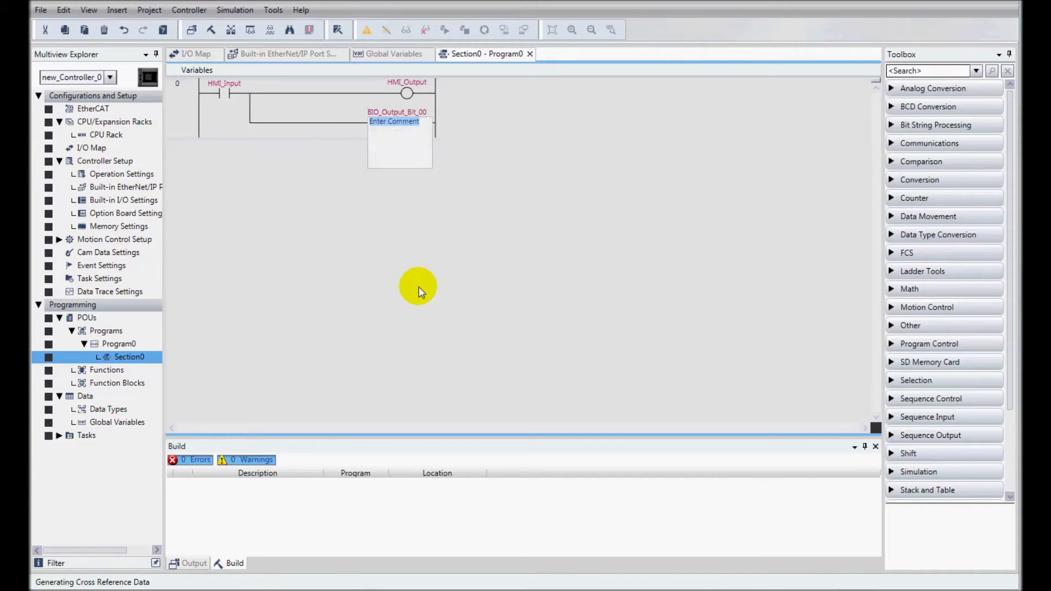
{"action": "key", "text": "Return"}
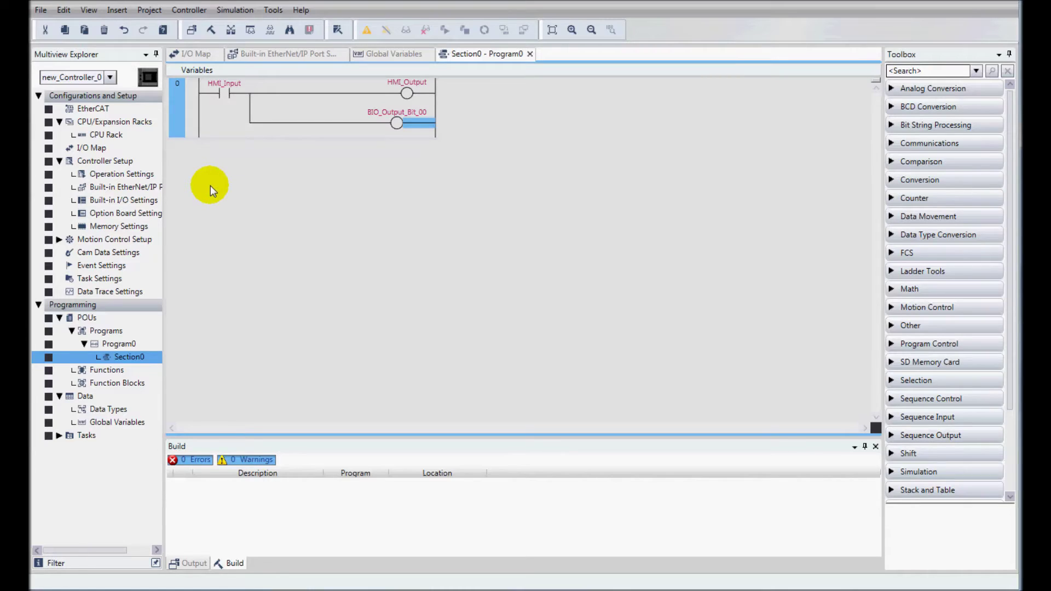
{"action": "key", "text": "r"}
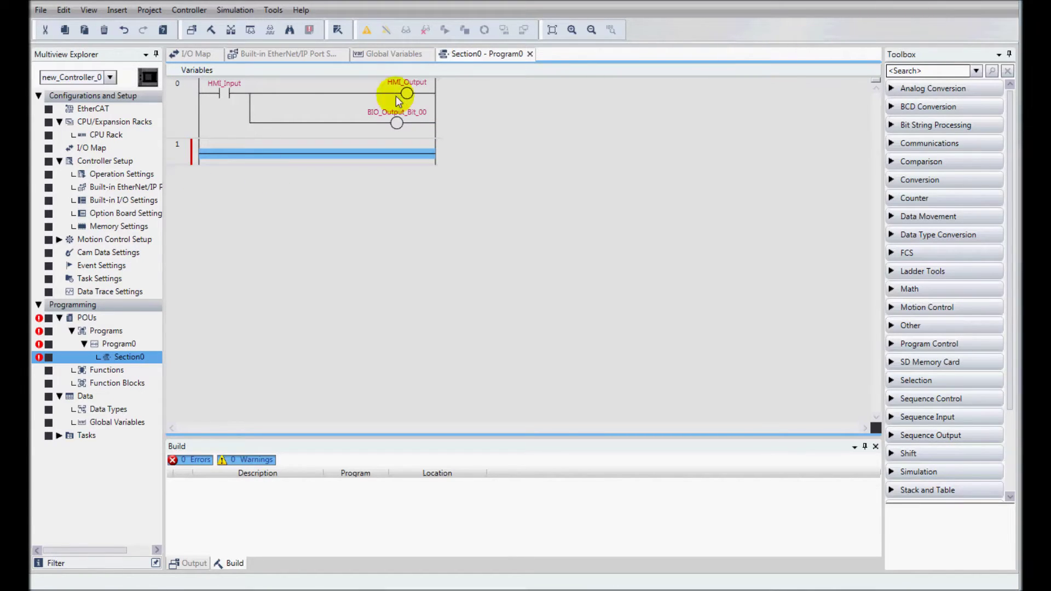
- On rung 1, add an Input[0] contact driving an Output[0] coil
{"action": "key", "text": "ctrl+v"}
{"action": "left_click", "coordinate": [220, 155]}
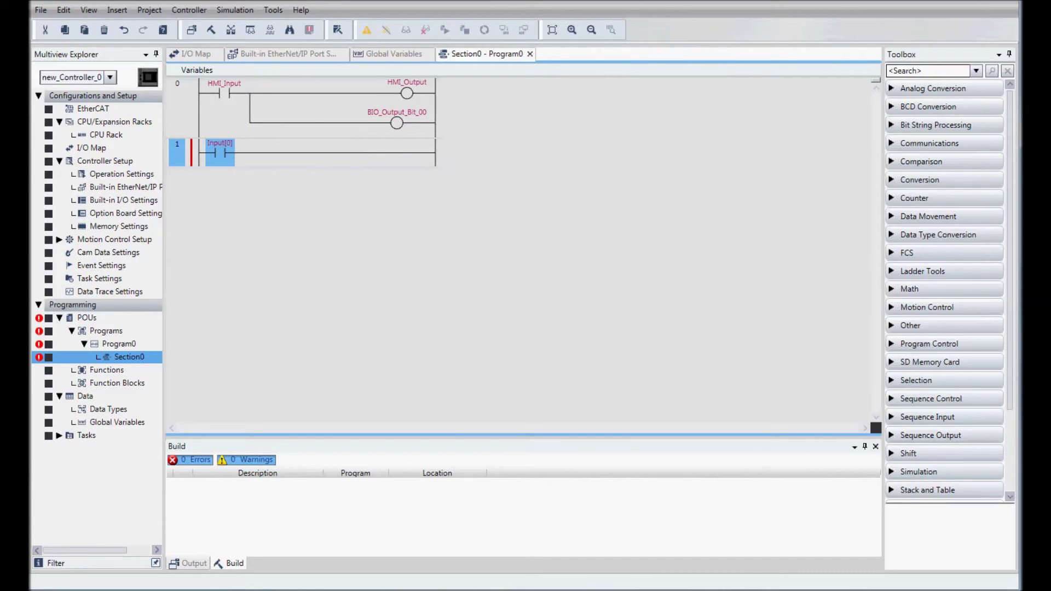
{"action": "left_click", "coordinate": [412, 155]}
{"action": "key", "text": "o"}
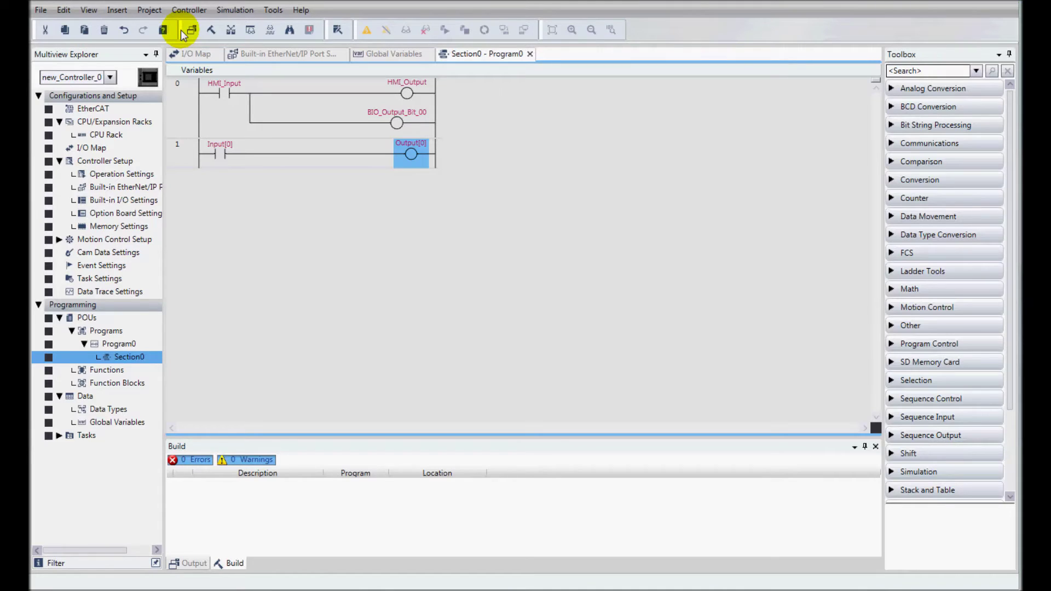
- Rebuild the controller project, confirming the rebuild of all programs
{"action": "left_click", "coordinate": [149, 11]}
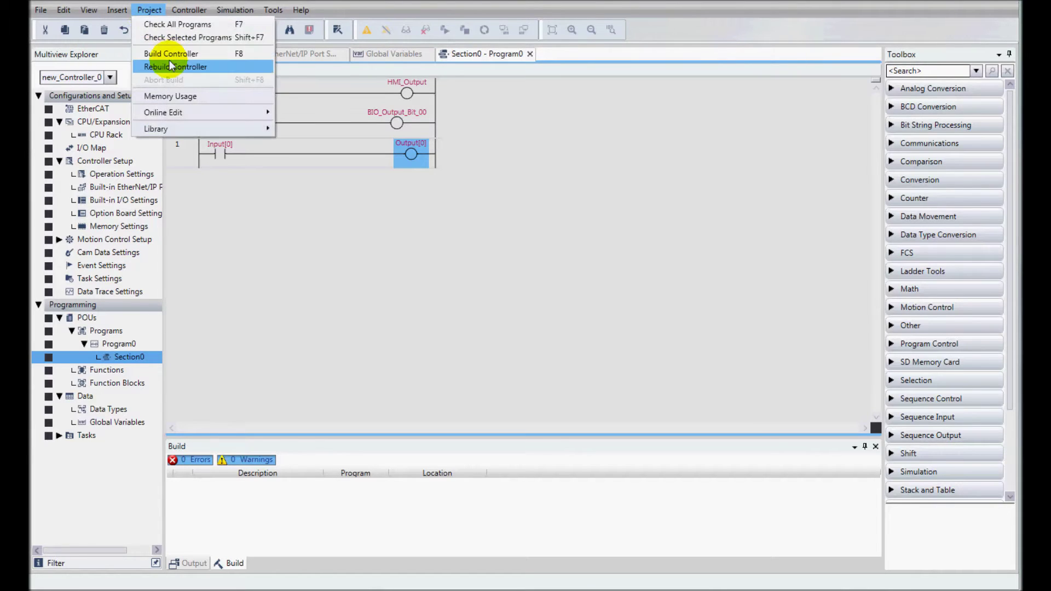
{"action": "left_click", "coordinate": [171, 66]}
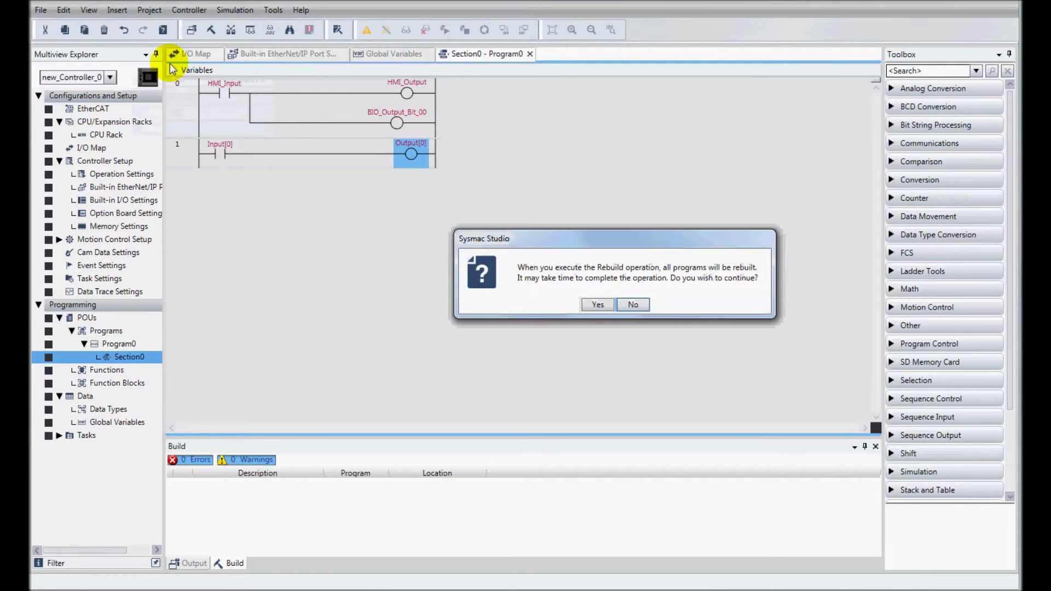
{"action": "left_click", "coordinate": [587, 300]}
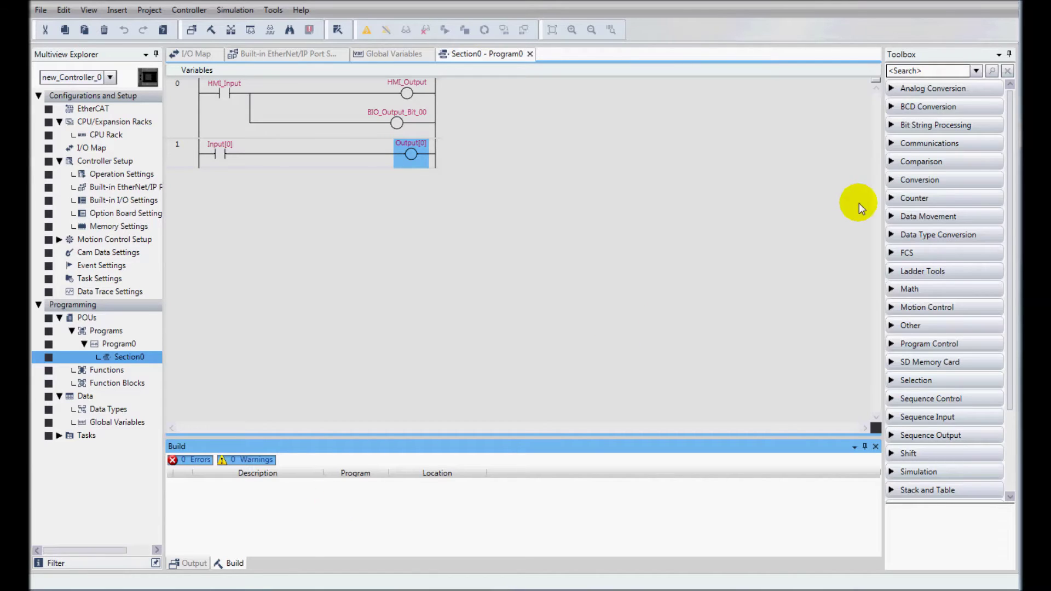
- Set communications to Ethernet via a hub at 192.168.250.001 and pass the communications test
{"action": "left_click", "coordinate": [189, 10]}
{"action": "left_click", "coordinate": [200, 24]}
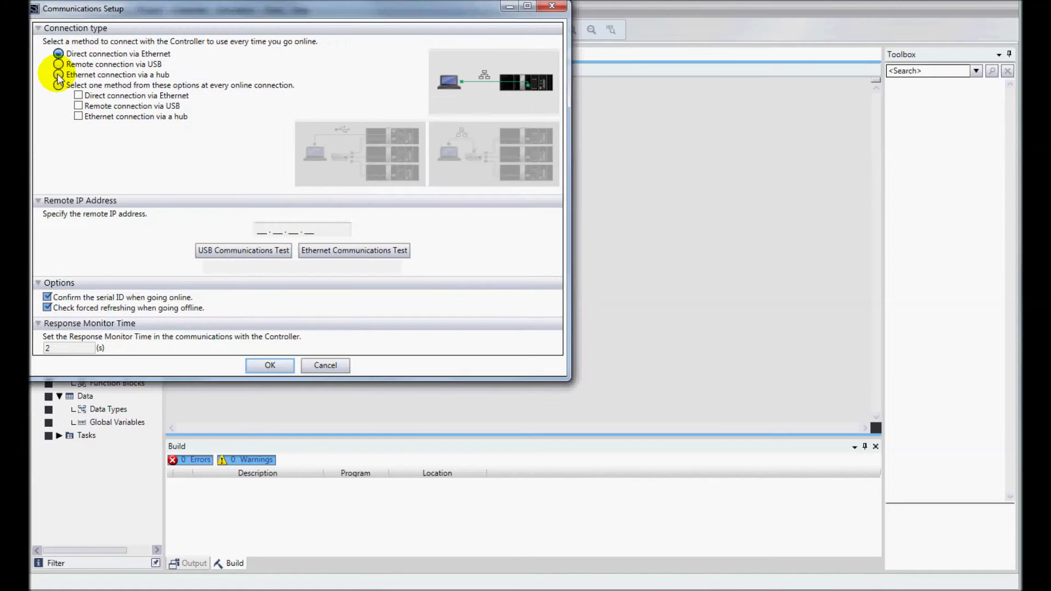
{"action": "left_click", "coordinate": [58, 75]}
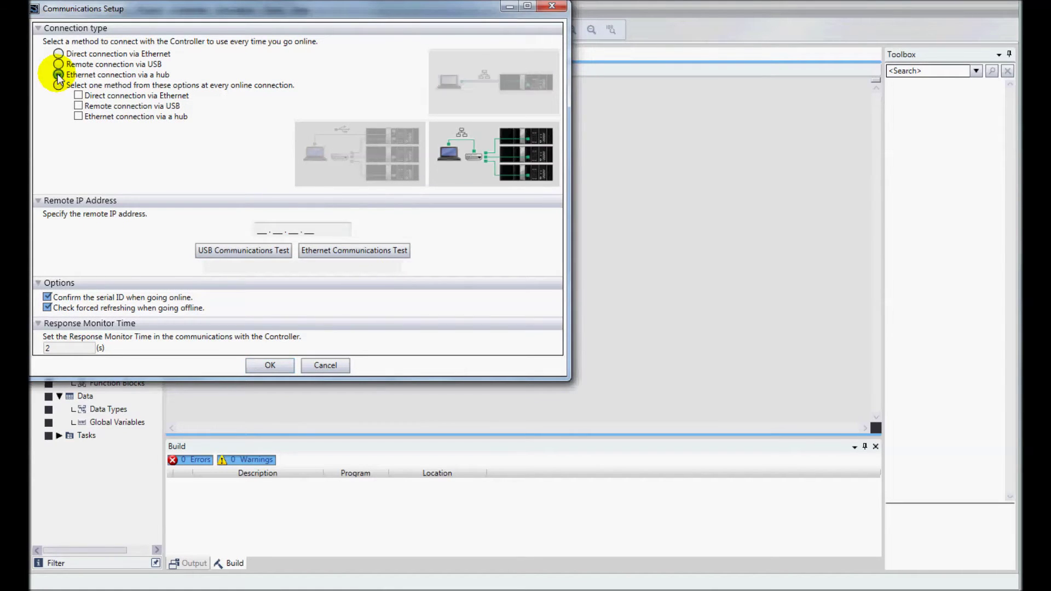
{"action": "left_click", "coordinate": [258, 231]}
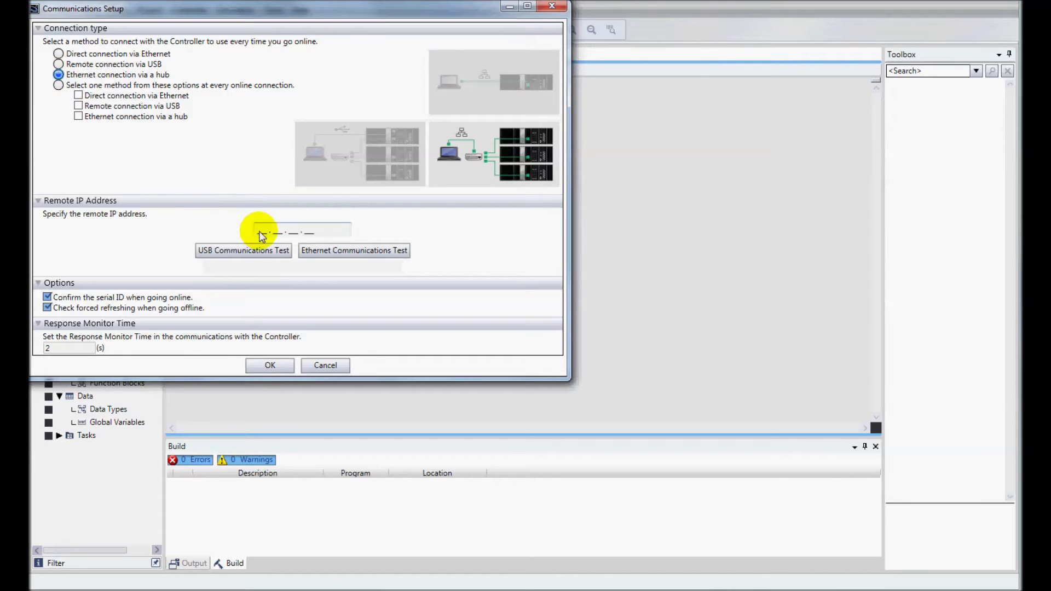
{"action": "type", "text": "192 . 1"}
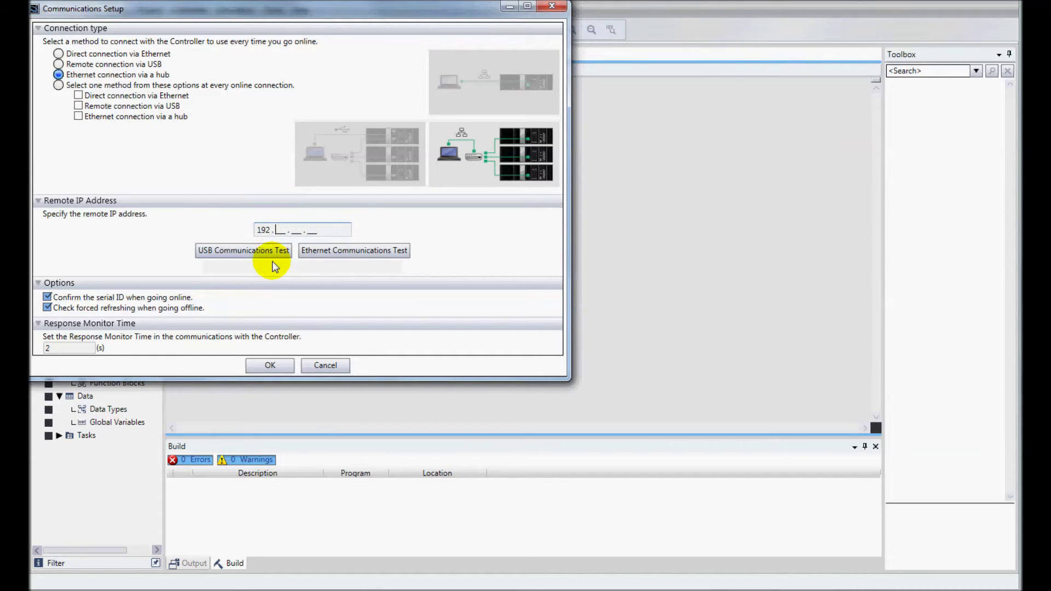
{"action": "type", "text": "68 . 250 . 001"}
{"action": "left_click", "coordinate": [323, 250]}
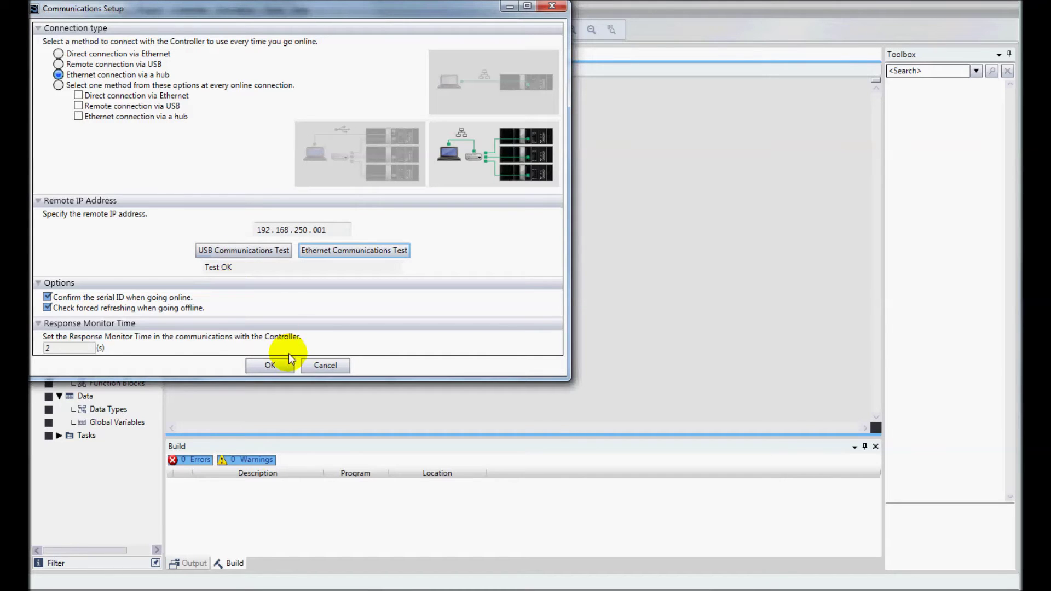
{"action": "left_click", "coordinate": [282, 368]}
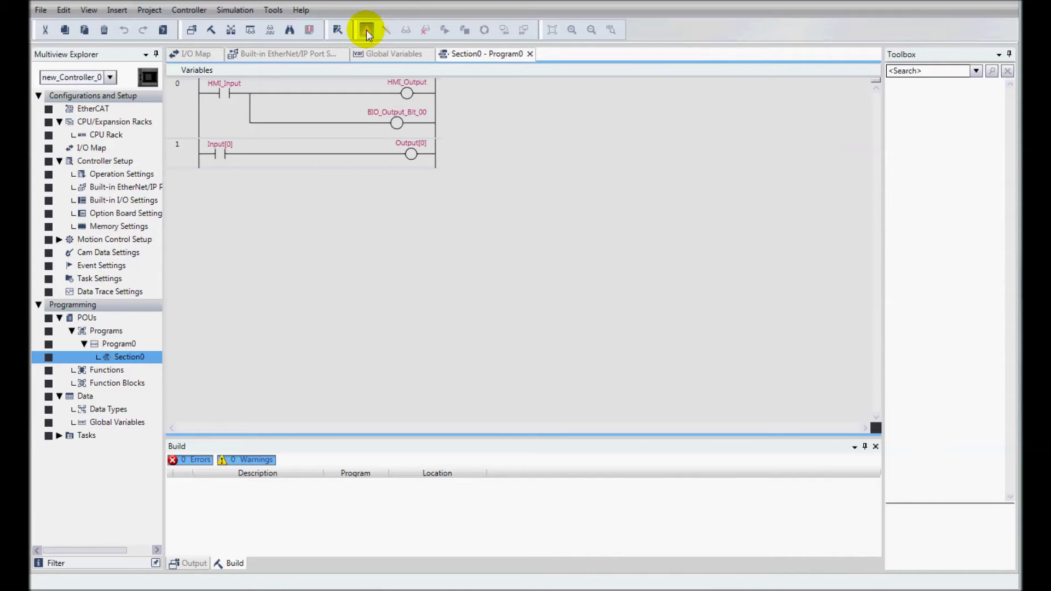
- Go online and transfer the project to the controller, returning it to RUN mode
{"action": "left_click", "coordinate": [366, 33]}
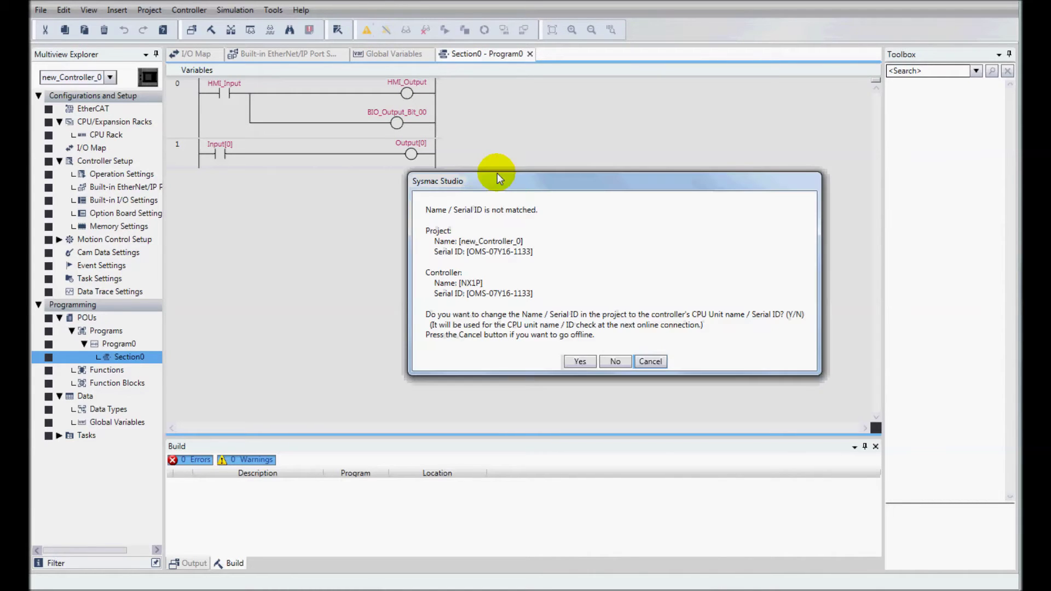
{"action": "left_click", "coordinate": [612, 360]}
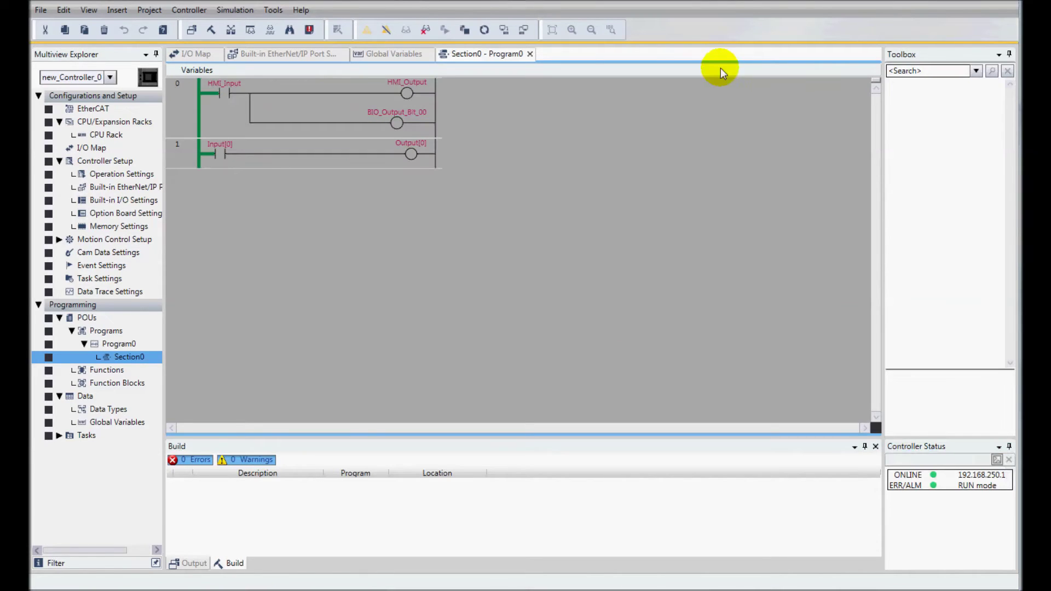
{"action": "left_click", "coordinate": [504, 30]}
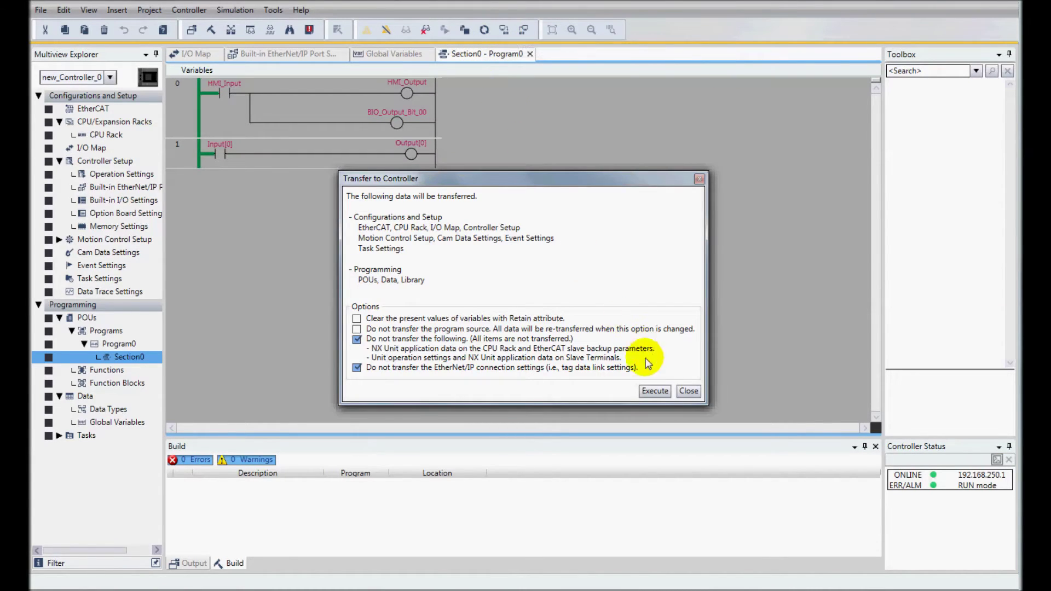
{"action": "left_click", "coordinate": [654, 392]}
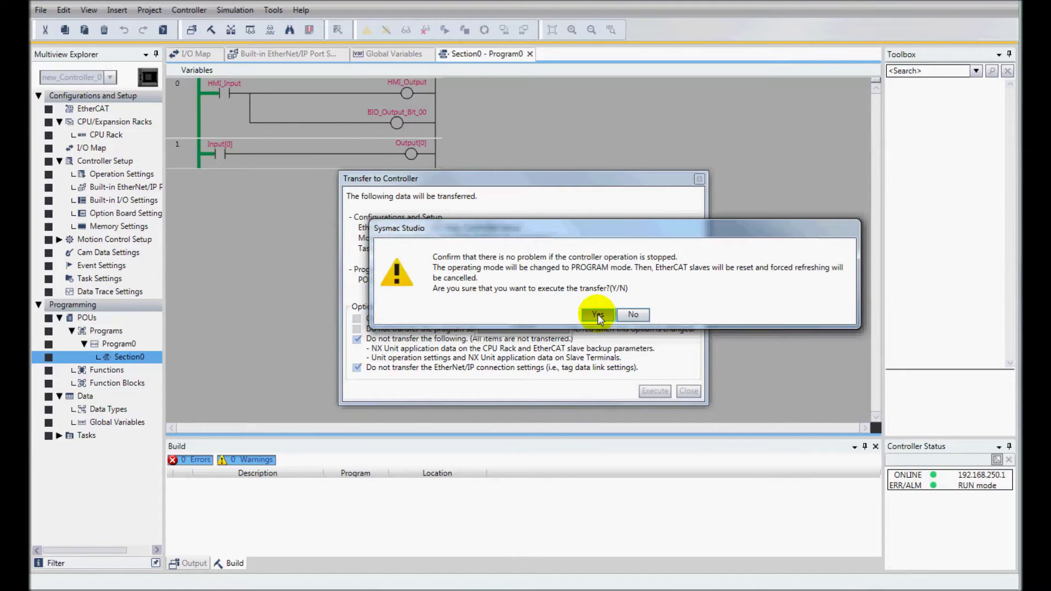
{"action": "left_click", "coordinate": [597, 314]}
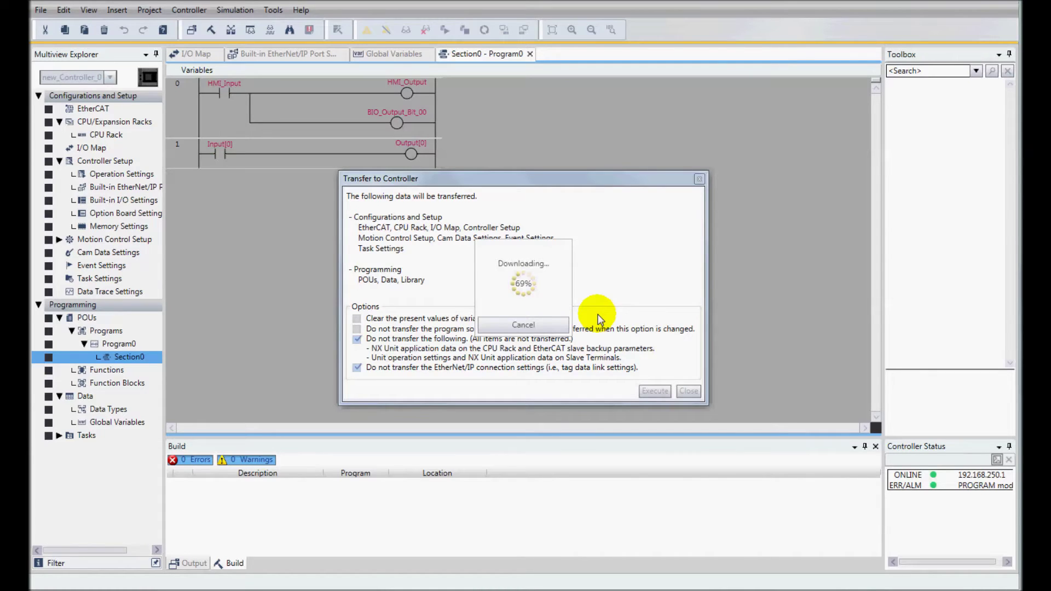
{"action": "left_click", "coordinate": [598, 310]}
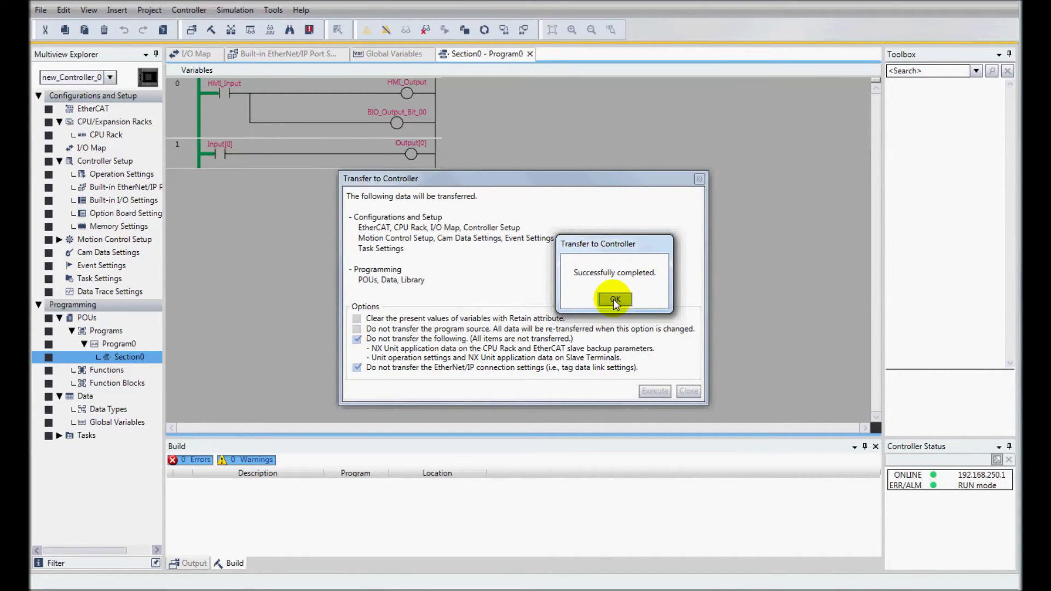
{"action": "left_click", "coordinate": [613, 301]}
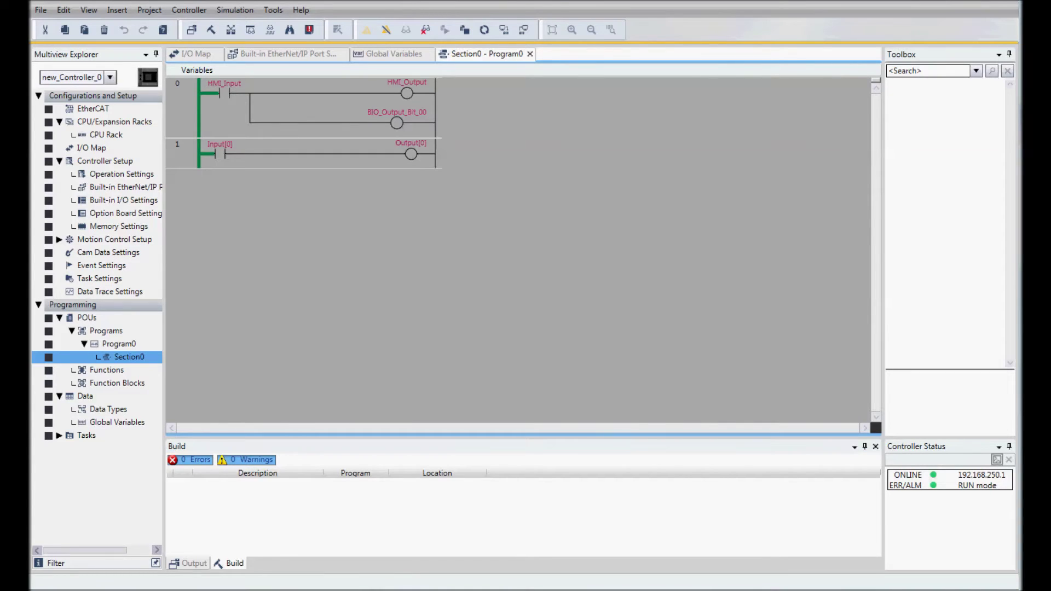
- Go offline and add an NA5-15W101 HMI, version 1.07, to the project
{"action": "left_click", "coordinate": [384, 29]}
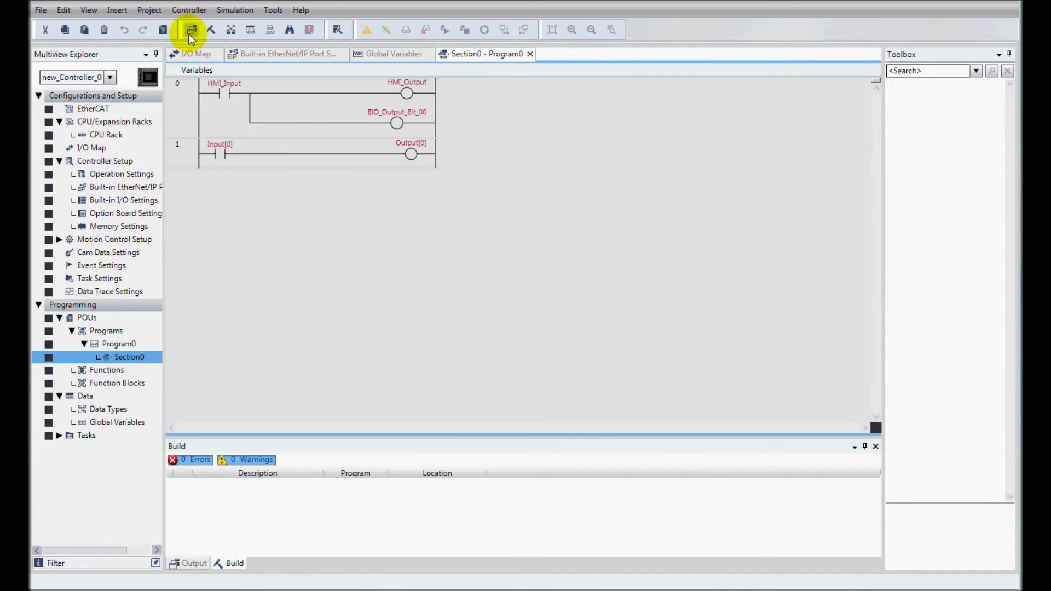
{"action": "left_click", "coordinate": [117, 11]}
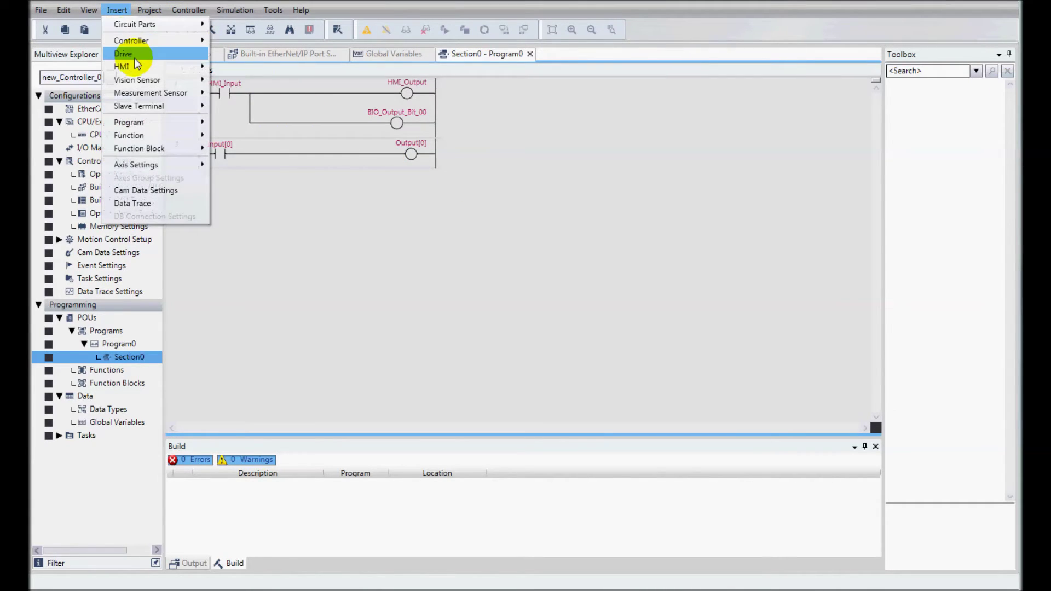
{"action": "mouse_move", "coordinate": [138, 70]}
{"action": "left_click", "coordinate": [229, 66]}
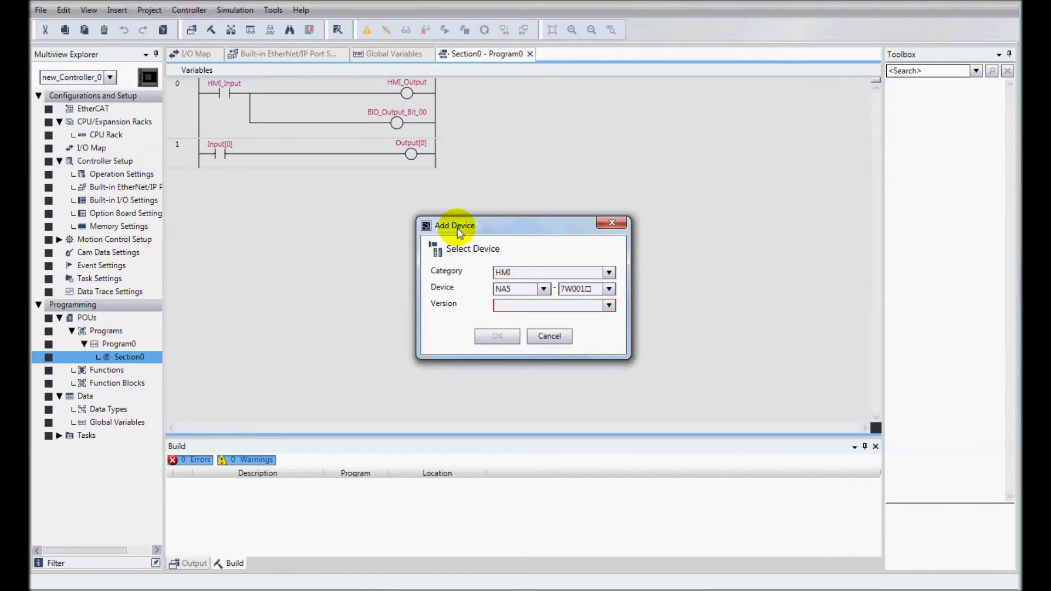
{"action": "left_click", "coordinate": [609, 290]}
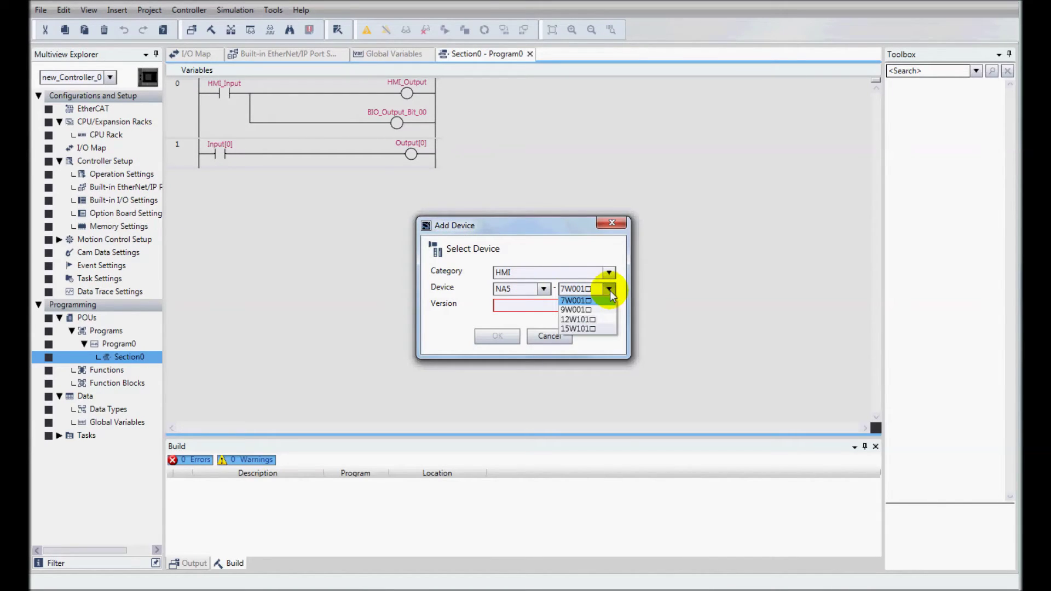
{"action": "left_click", "coordinate": [590, 329]}
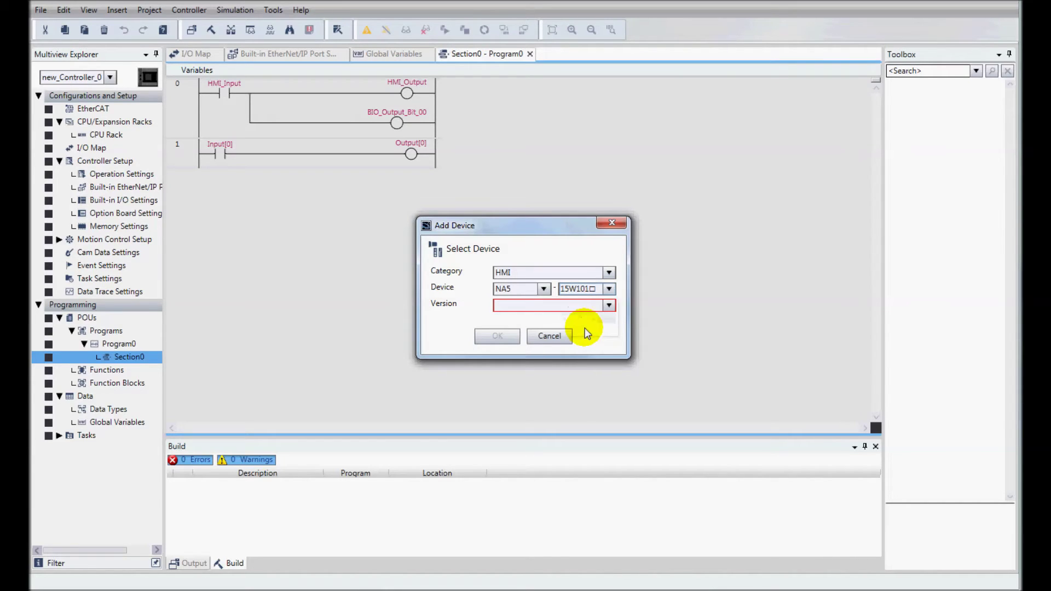
{"action": "left_click", "coordinate": [608, 307]}
{"action": "left_click", "coordinate": [592, 318]}
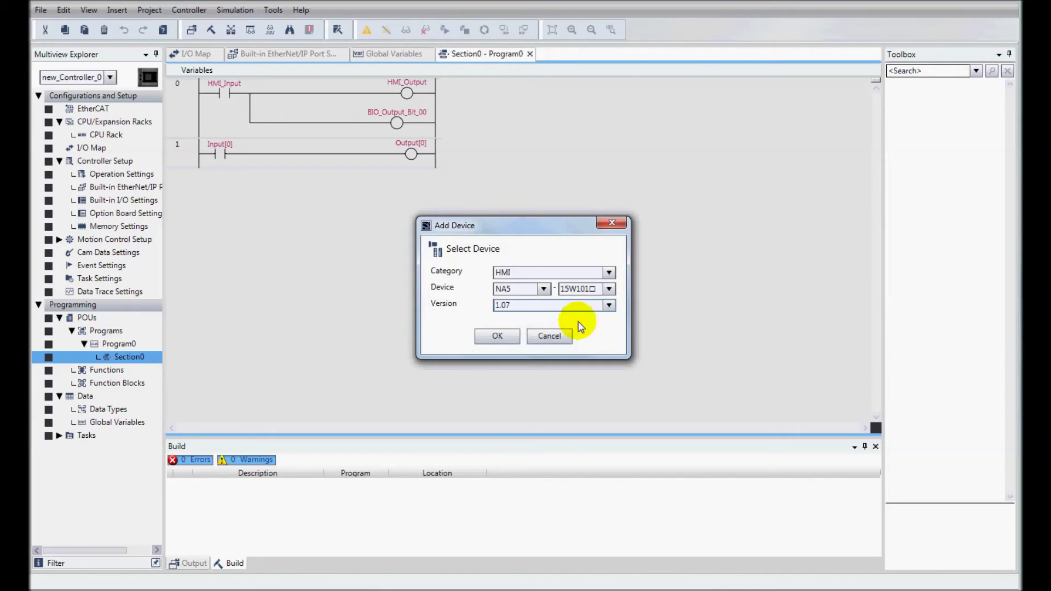
{"action": "left_click", "coordinate": [496, 336]}
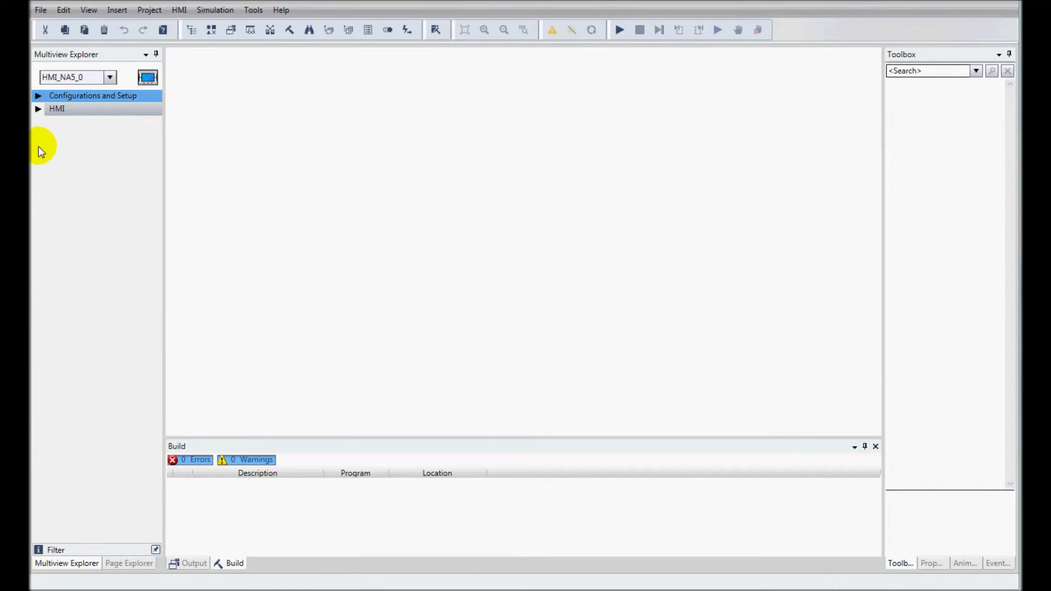
- Map the controller's HMI_Input, HMI_Output, Input and Output variables to same-named HMI variables, then open HMI Settings
{"action": "left_click", "coordinate": [39, 97]}
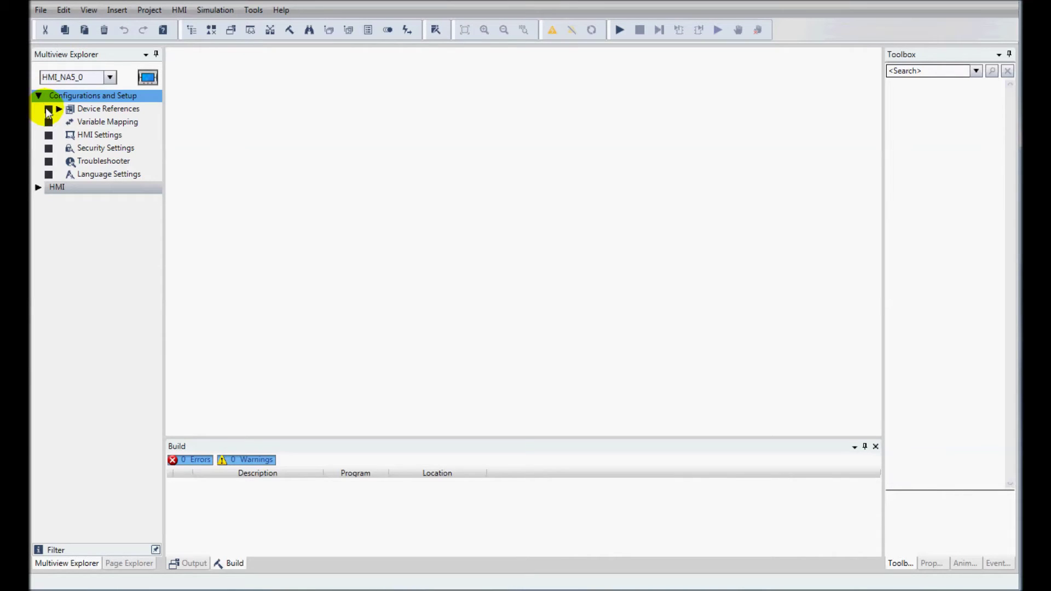
{"action": "double_click", "coordinate": [112, 119]}
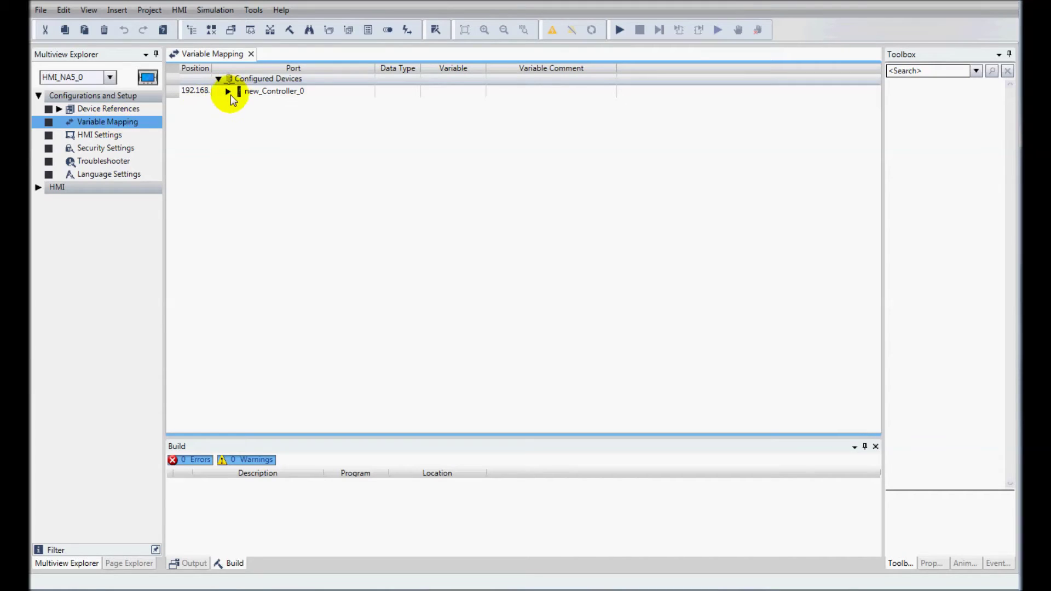
{"action": "left_click", "coordinate": [227, 91]}
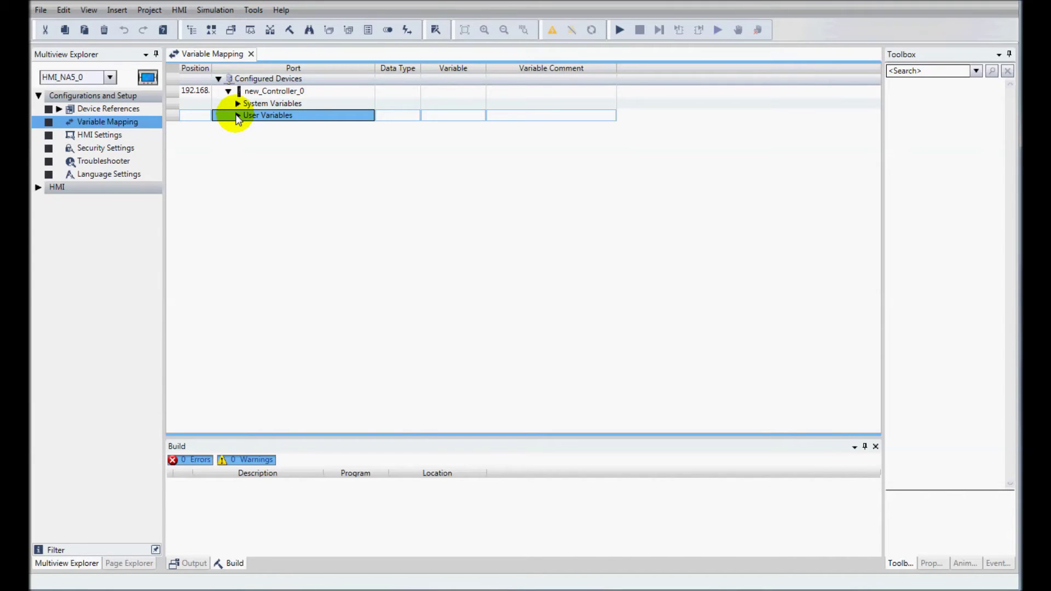
{"action": "left_click", "coordinate": [237, 116]}
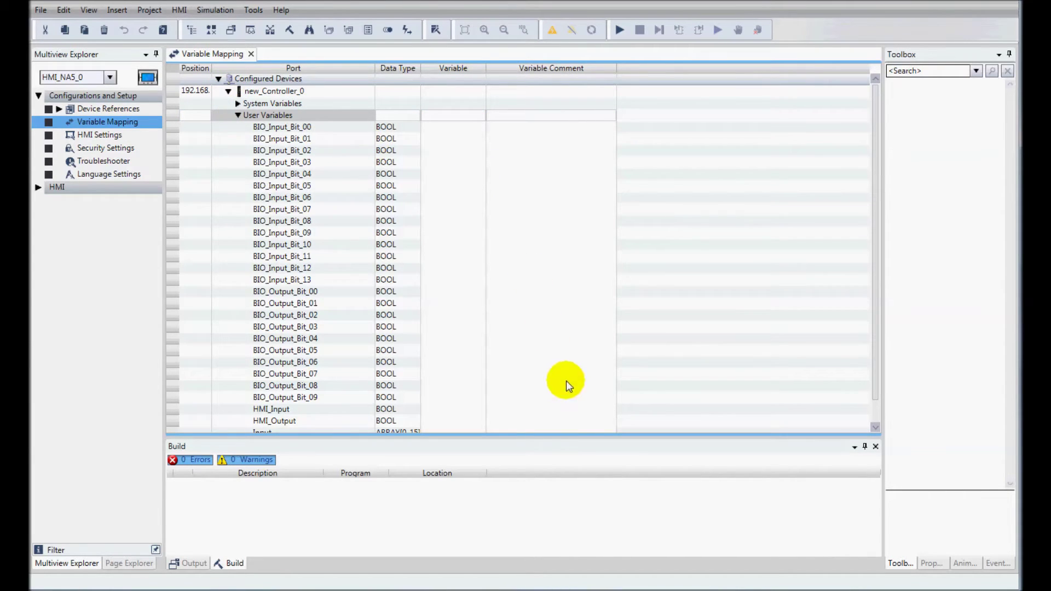
{"action": "left_click_drag", "start_coordinate": [565, 436], "coordinate": [565, 534]}
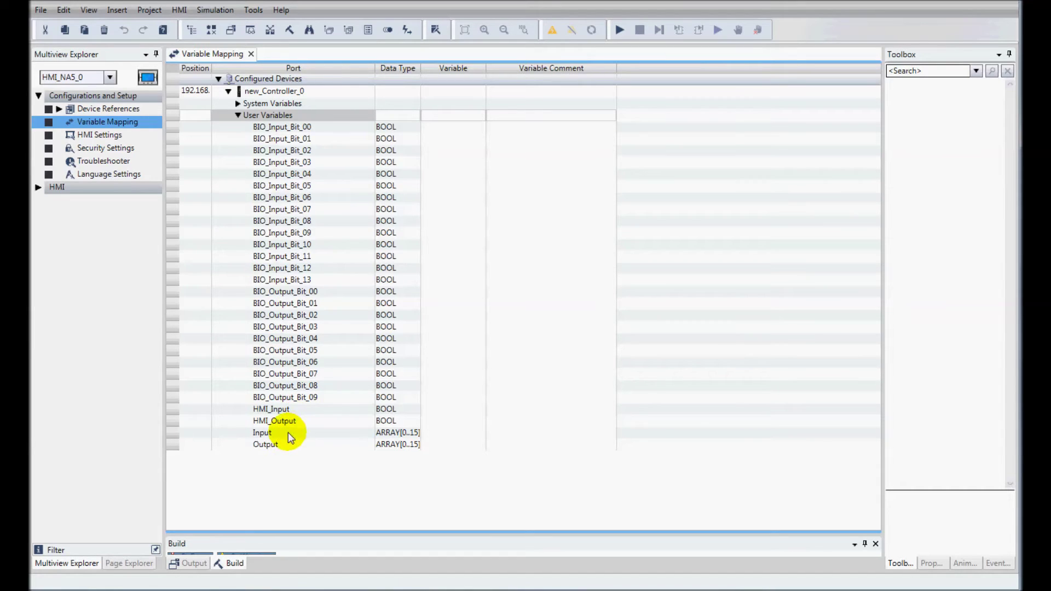
{"action": "left_click_drag", "start_coordinate": [425, 67], "coordinate": [466, 72]}
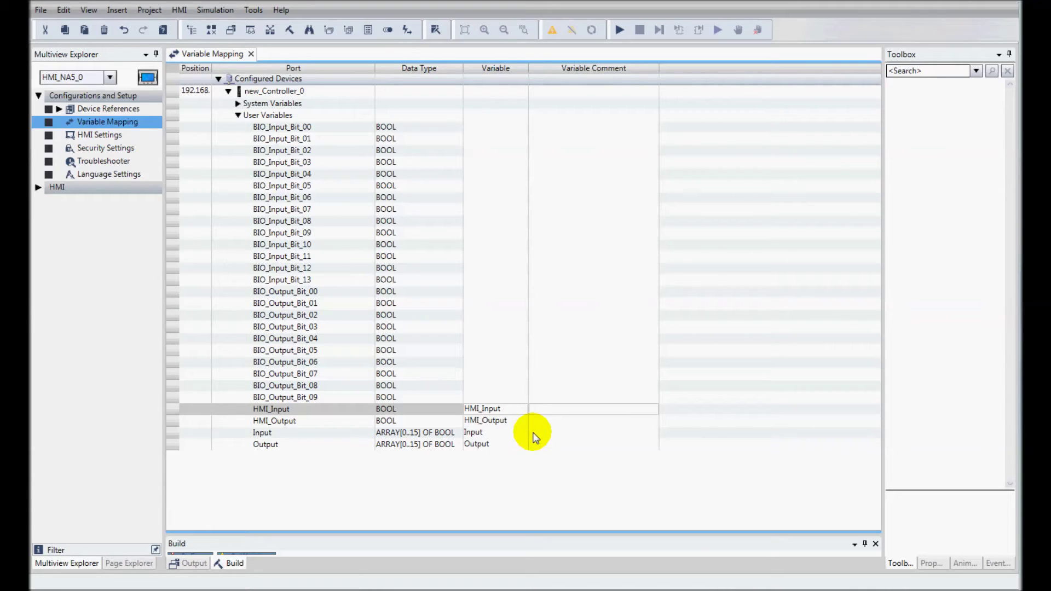
{"action": "left_click", "coordinate": [100, 135]}
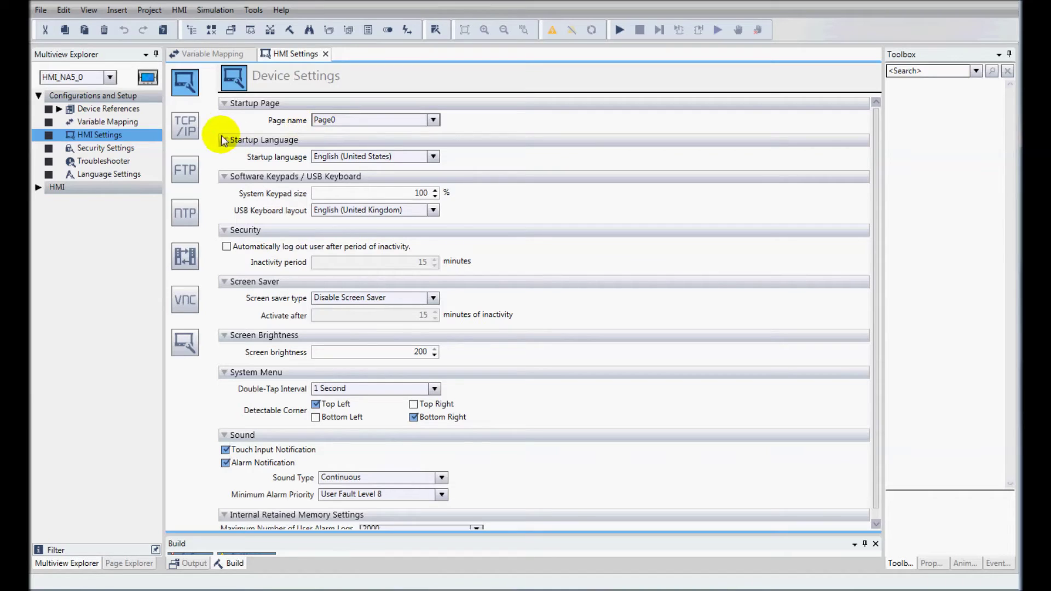
- Turn off the Touch Input Notification and Alarm Notification sounds in the HMI Device Settings
{"action": "left_click", "coordinate": [185, 124]}
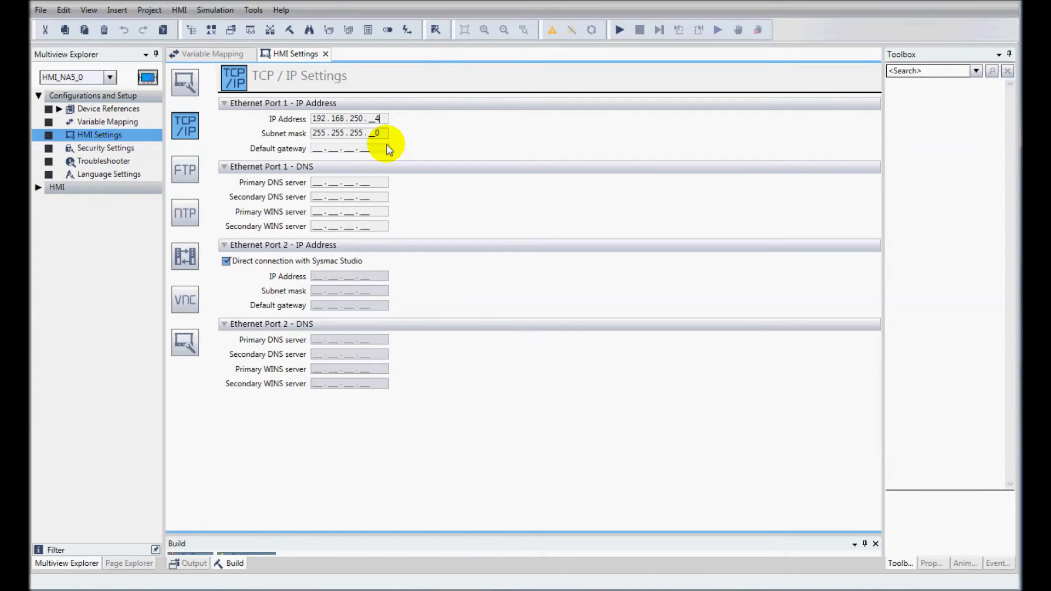
{"action": "left_click", "coordinate": [153, 156]}
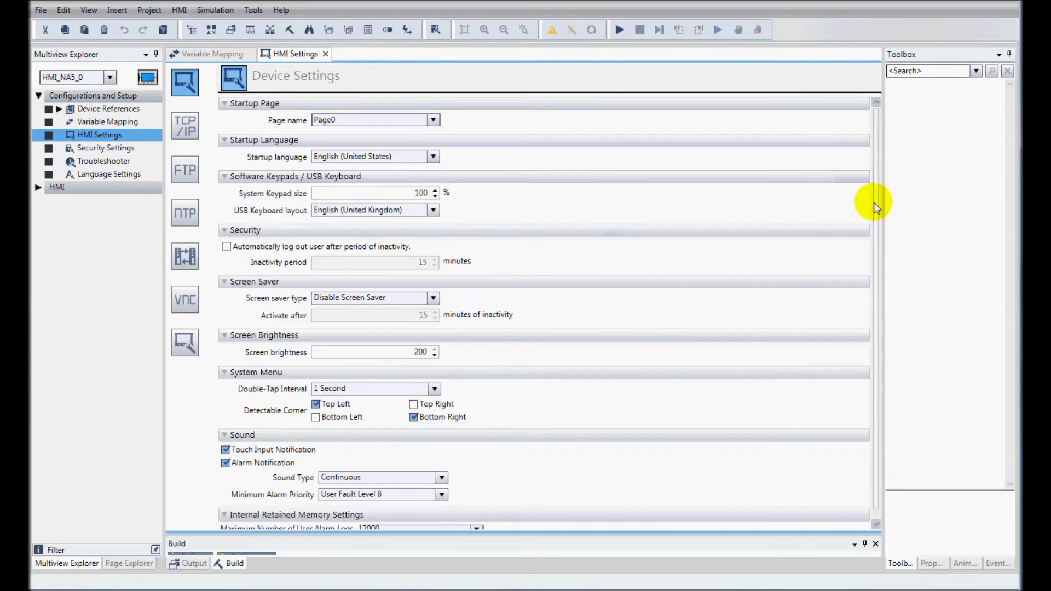
{"action": "left_click", "coordinate": [225, 450]}
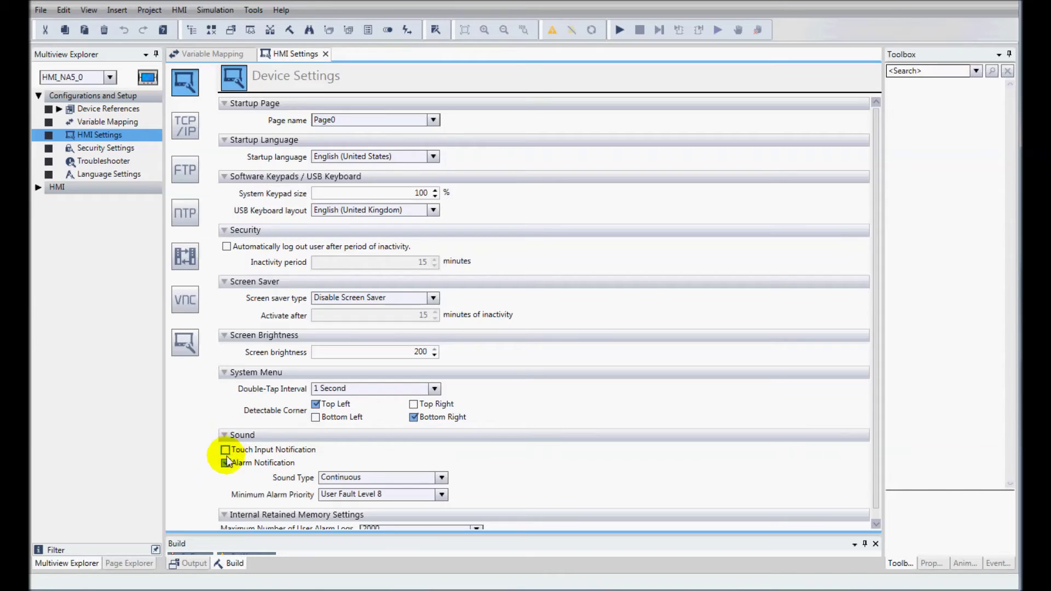
{"action": "left_click", "coordinate": [225, 463]}
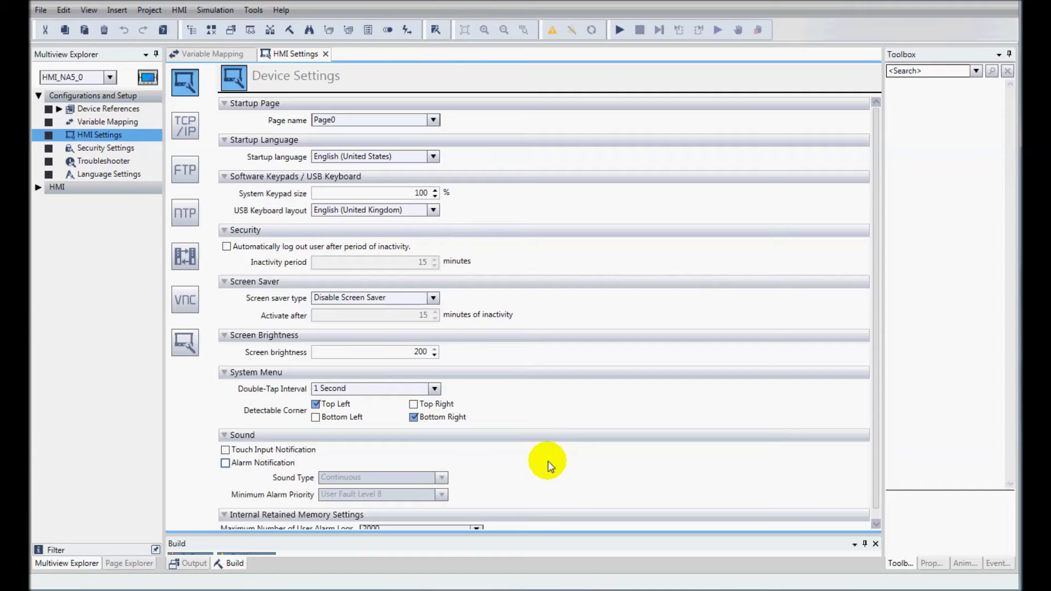
- Open Page0 from HMI > Pages and widen the Toolbox list beside the canvas
{"action": "left_click", "coordinate": [38, 187]}
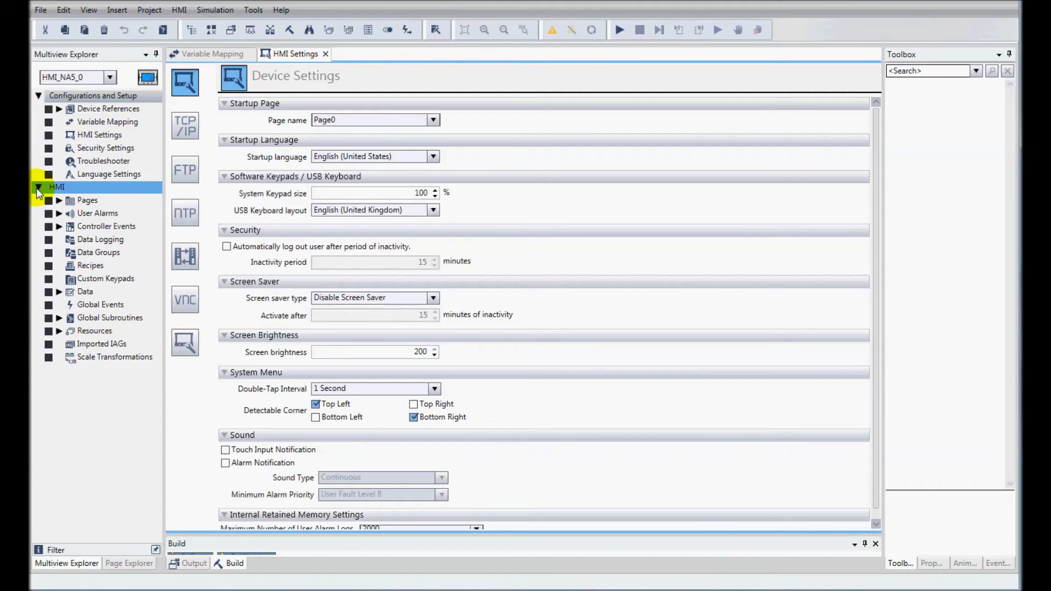
{"action": "double_click", "coordinate": [87, 201]}
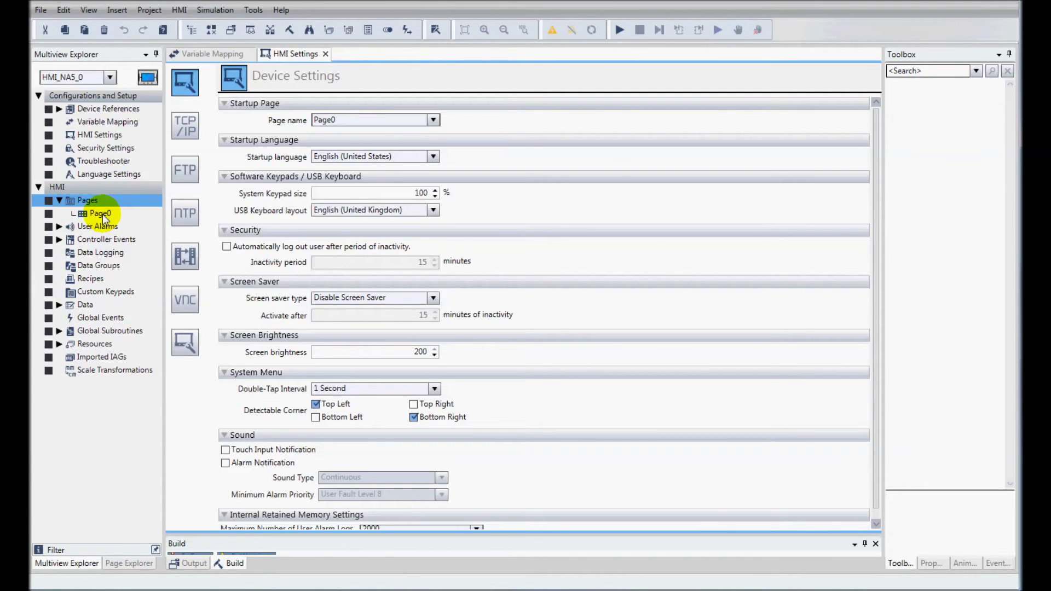
{"action": "double_click", "coordinate": [100, 213]}
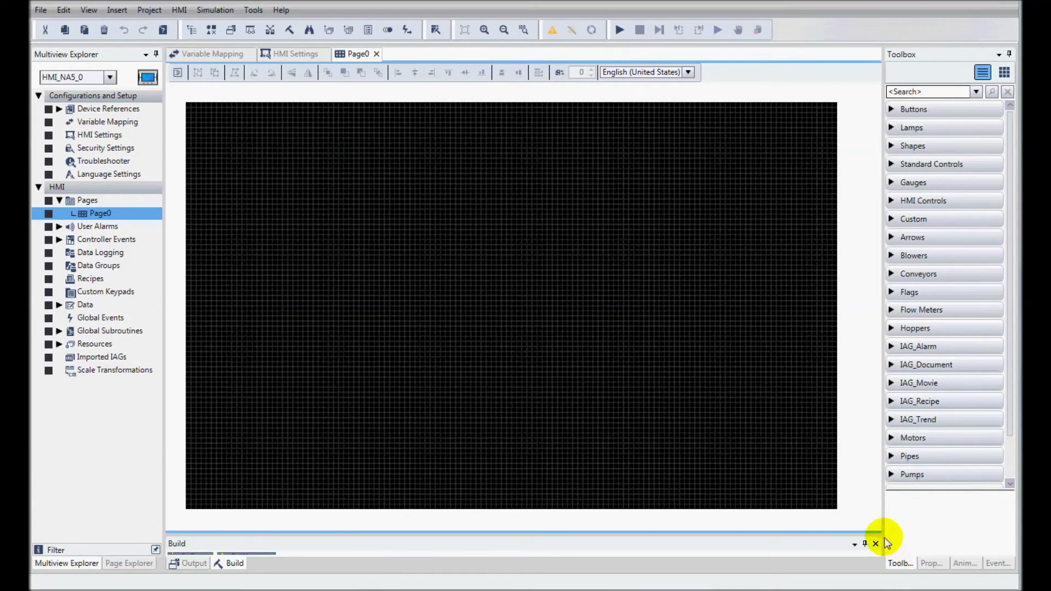
{"action": "left_click_drag", "start_coordinate": [881, 536], "coordinate": [849, 531]}
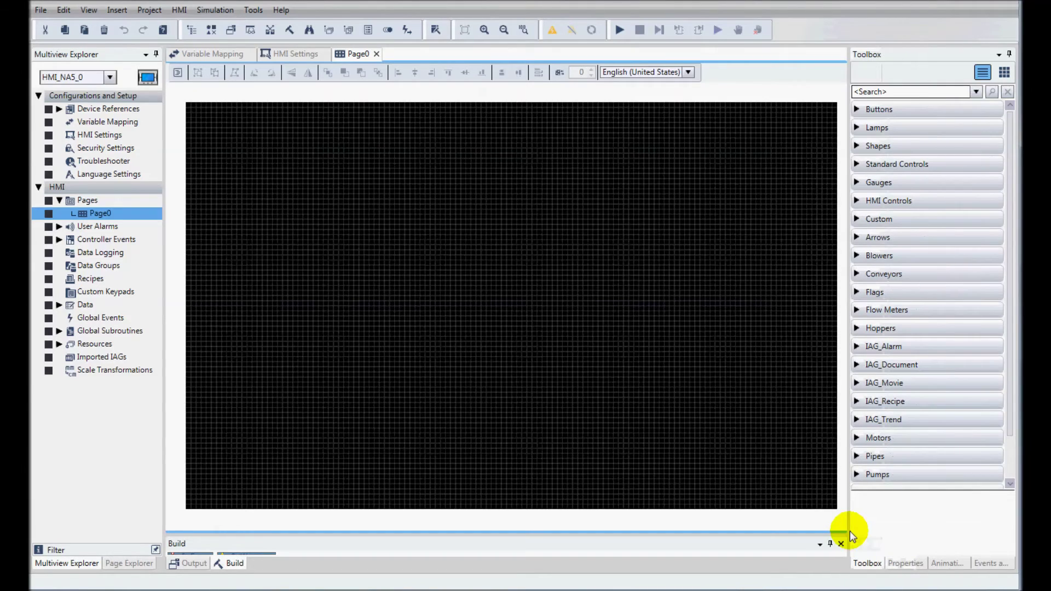
- Place a momentary button at Page0's top-left labelled HMI Input Off/On, linked to HMI_Input
{"action": "left_click", "coordinate": [855, 109]}
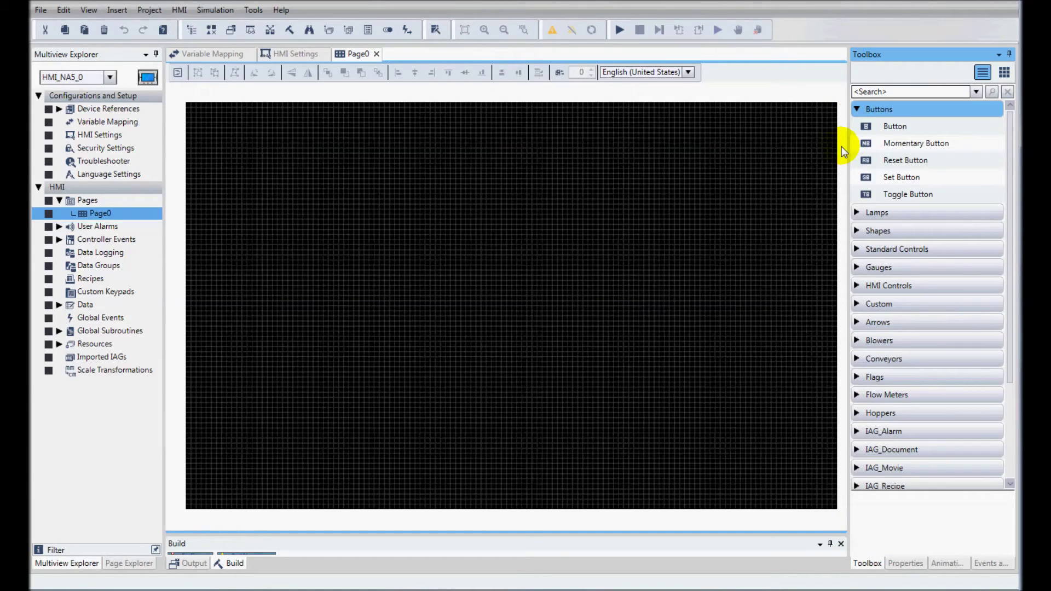
{"action": "left_click_drag", "start_coordinate": [886, 143], "coordinate": [724, 149]}
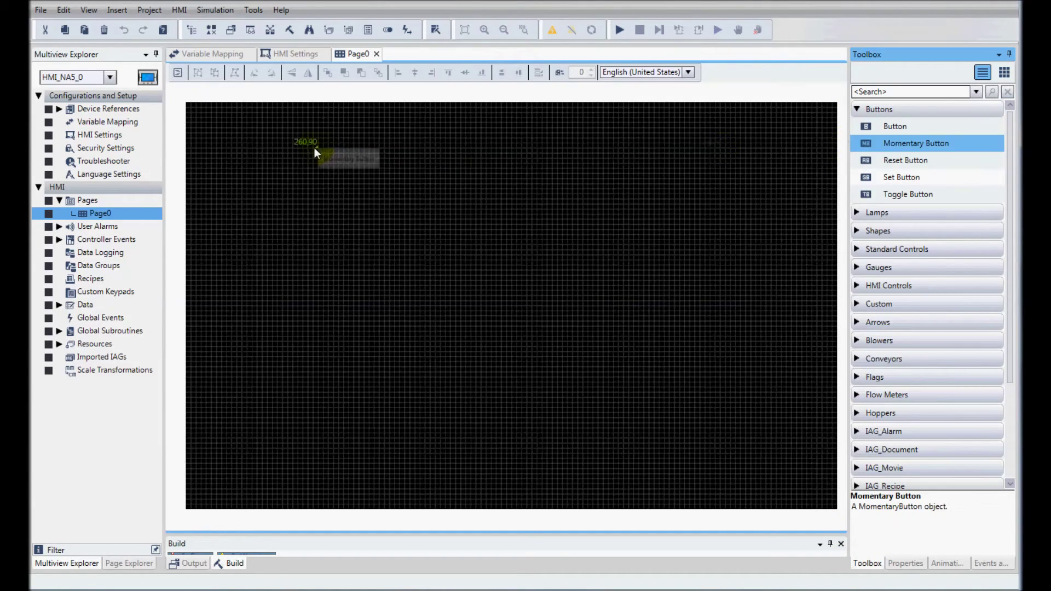
{"action": "left_click_drag", "start_coordinate": [314, 151], "coordinate": [251, 149]}
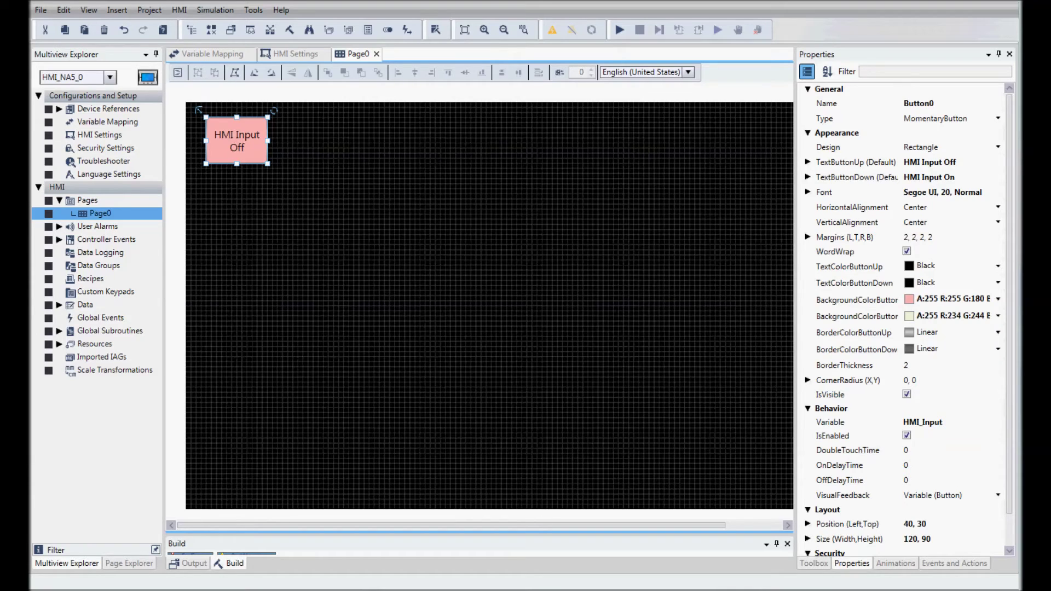
- Add a bit lamp right of the button reading HMI Output Off/On, driven by HMI_Output
{"action": "left_click", "coordinate": [814, 563]}
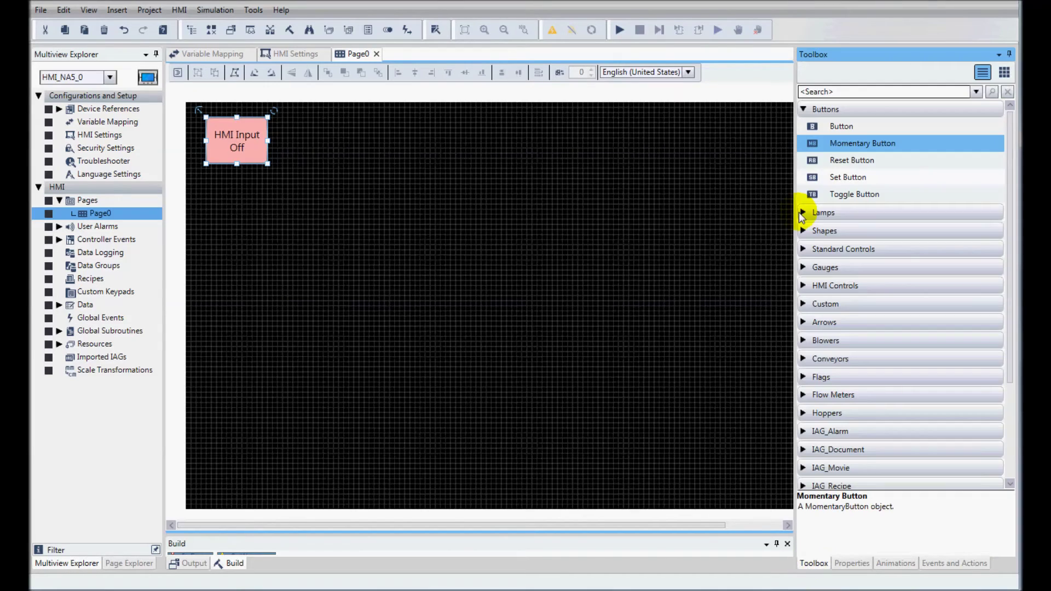
{"action": "left_click", "coordinate": [802, 213]}
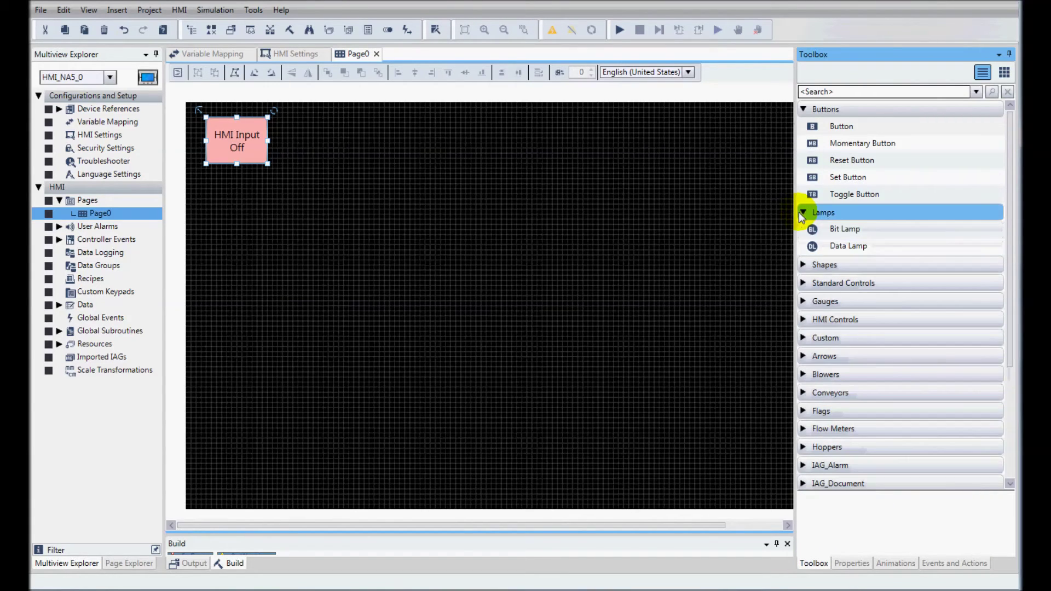
{"action": "left_click_drag", "start_coordinate": [812, 229], "coordinate": [309, 127]}
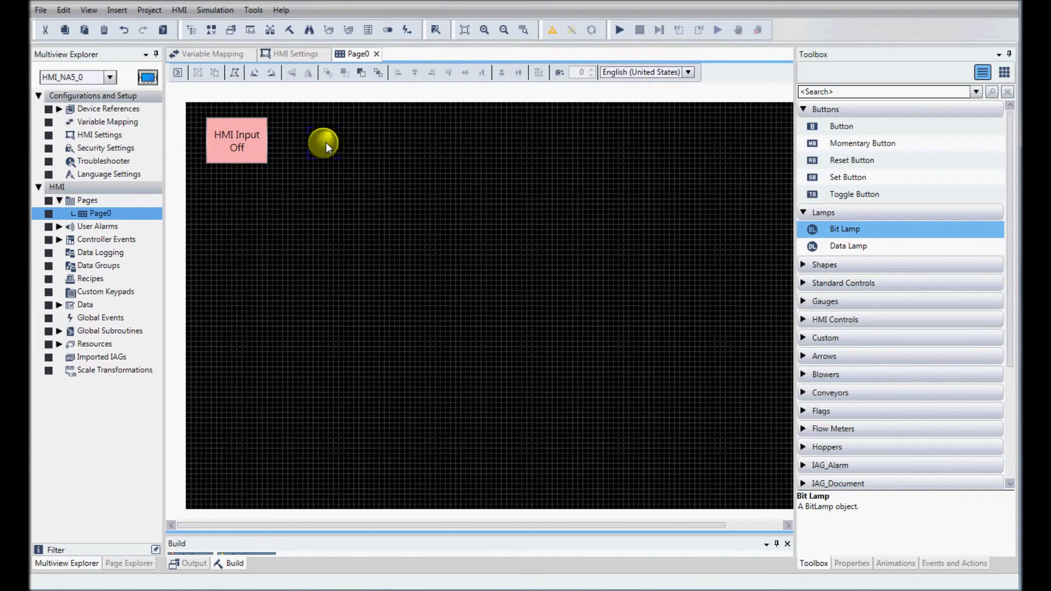
{"action": "double_click", "coordinate": [326, 144]}
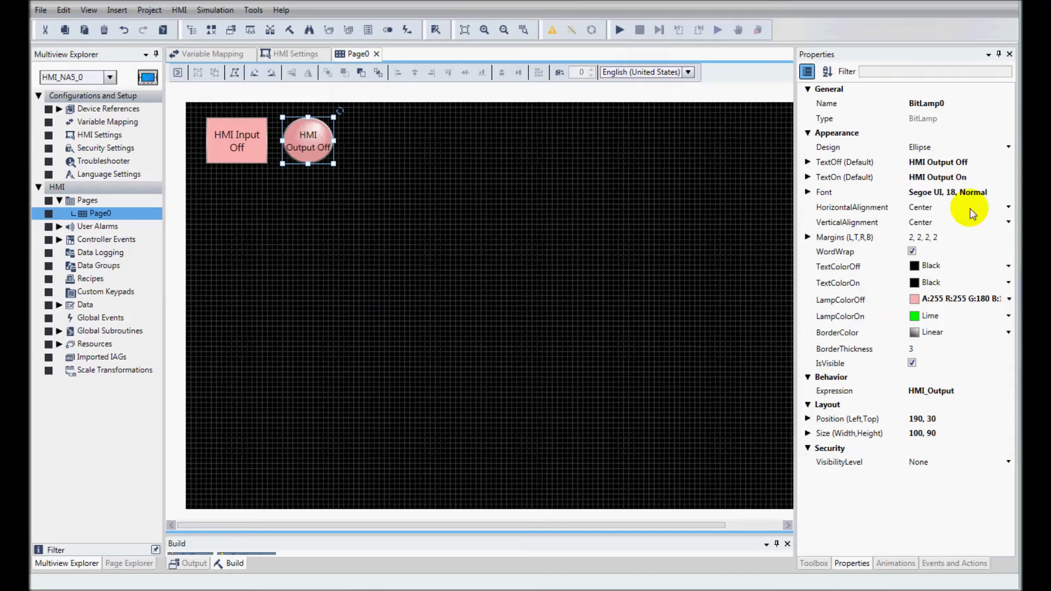
- Add a second row: a button linked to Input(0) and a lamp driven by Output(0)
{"action": "left_click", "coordinate": [814, 564]}
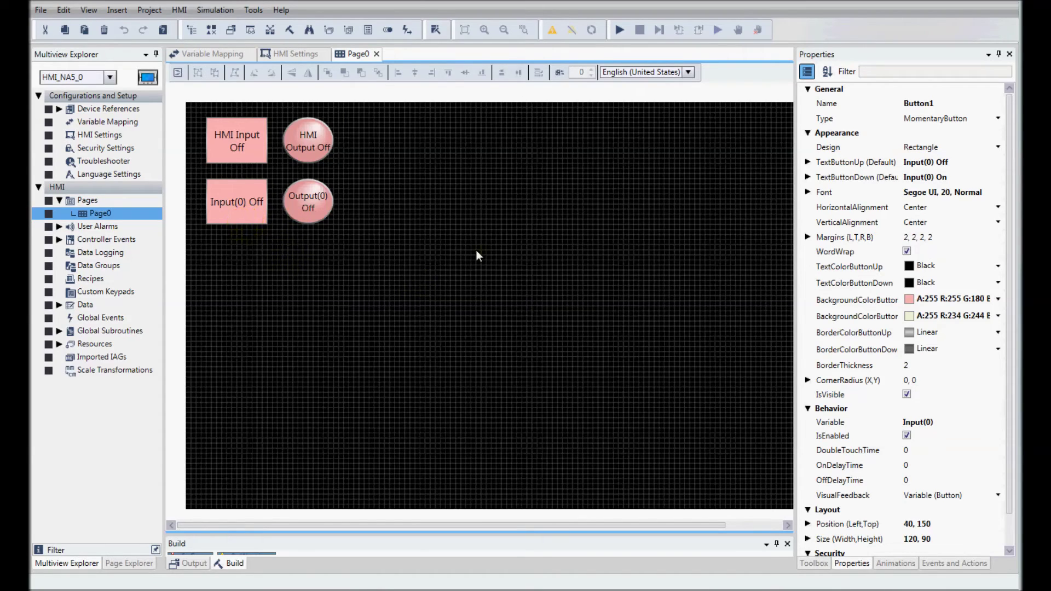
{"action": "left_click", "coordinate": [943, 430]}
{"action": "left_click", "coordinate": [314, 213]}
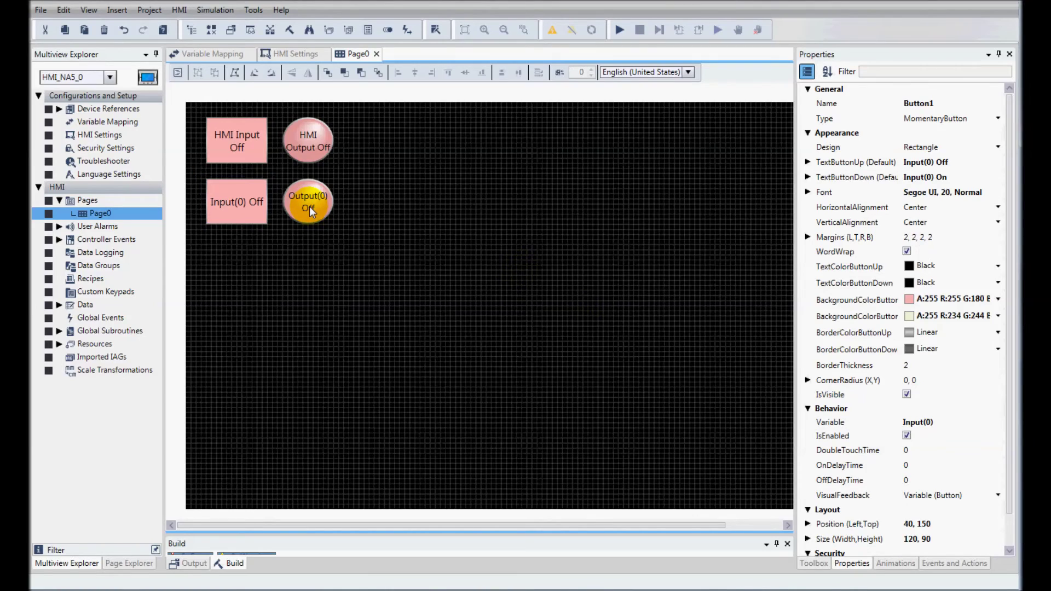
{"action": "left_click", "coordinate": [310, 211]}
{"action": "left_click", "coordinate": [965, 395]}
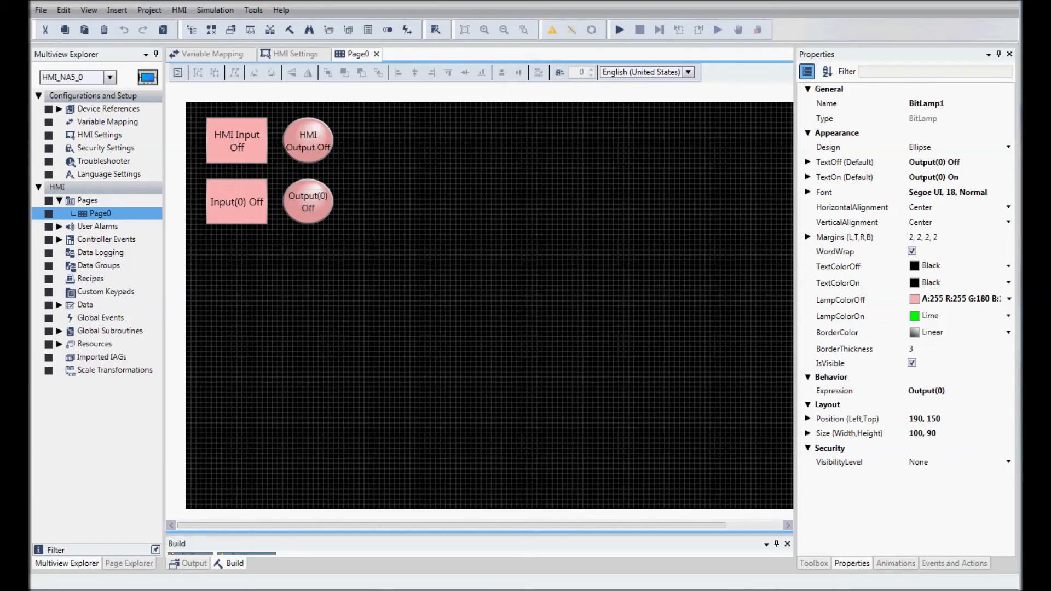
- Place a new Troubleshooter button on Page0 beside the lamps
{"action": "left_click", "coordinate": [814, 563]}
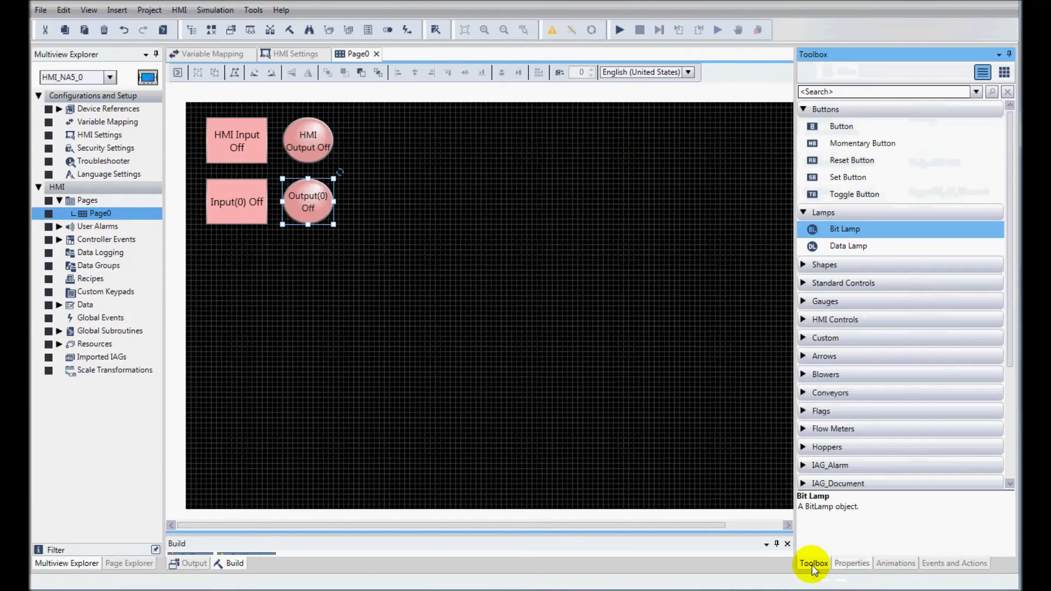
{"action": "left_click_drag", "start_coordinate": [841, 126], "coordinate": [375, 126]}
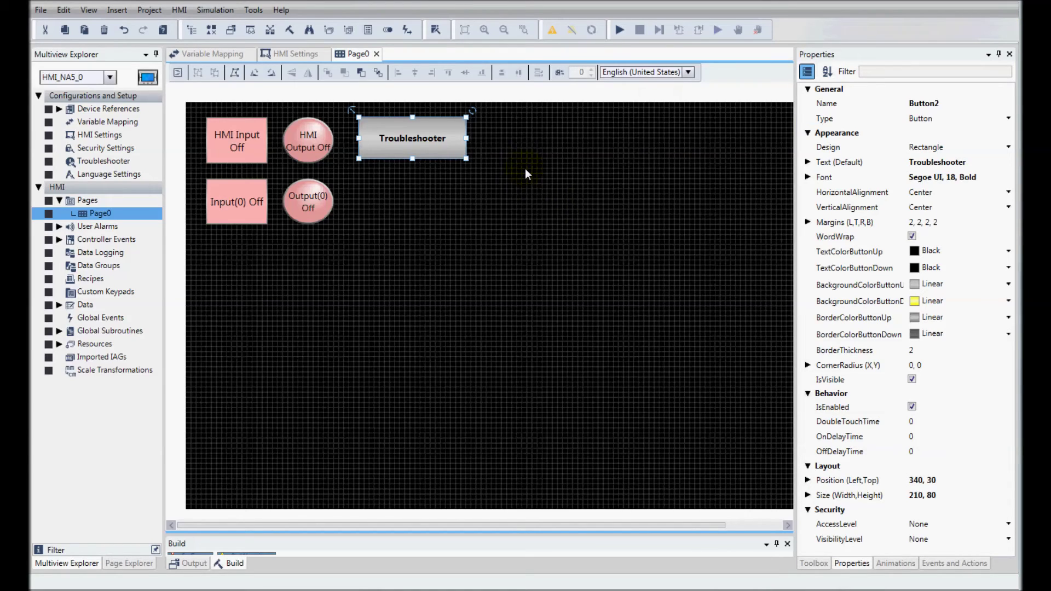
{"action": "left_click", "coordinate": [945, 567]}
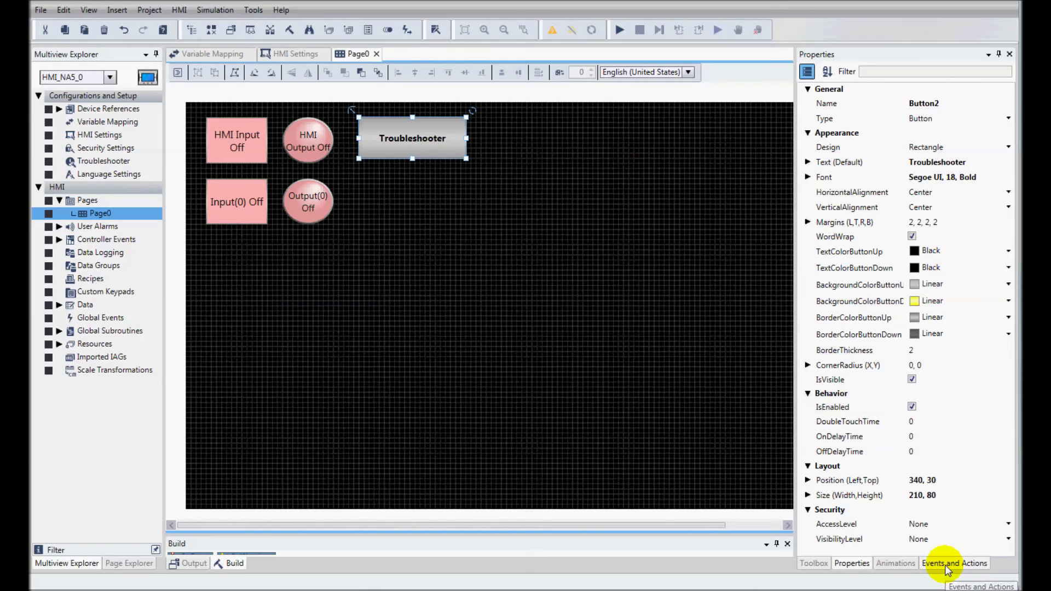
{"action": "left_click", "coordinate": [948, 569]}
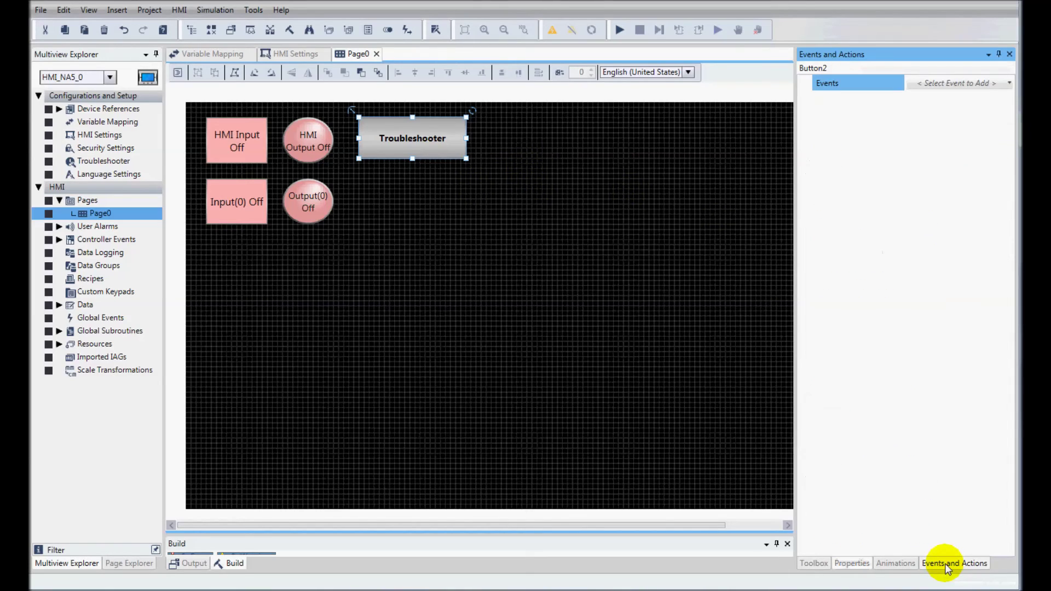
- Give the button a Click event running ShowTroubleshooter with ControllerName new_Controller_0
{"action": "left_click", "coordinate": [1009, 83]}
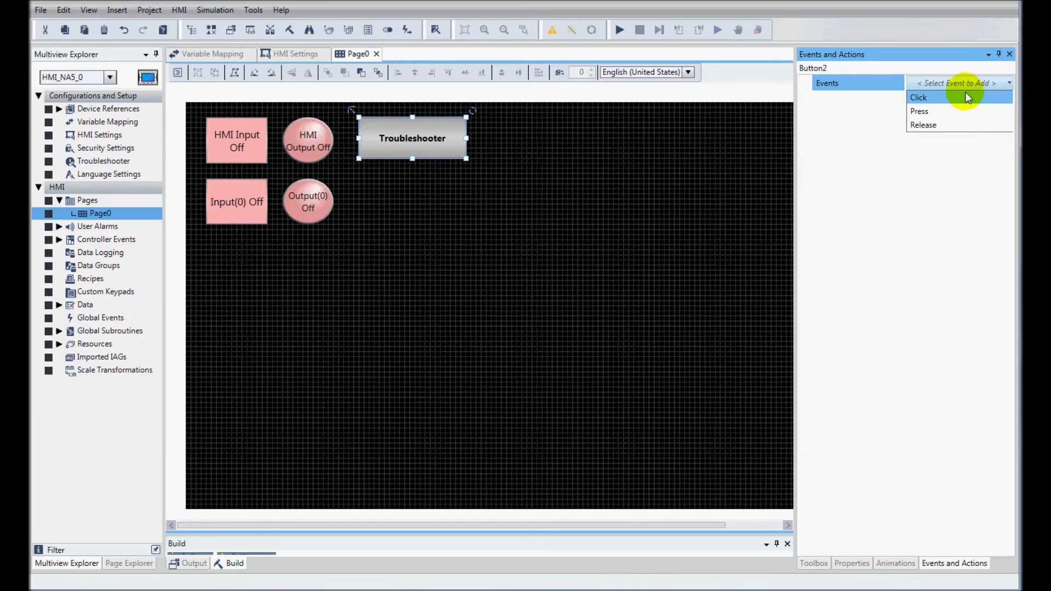
{"action": "left_click", "coordinate": [967, 97]}
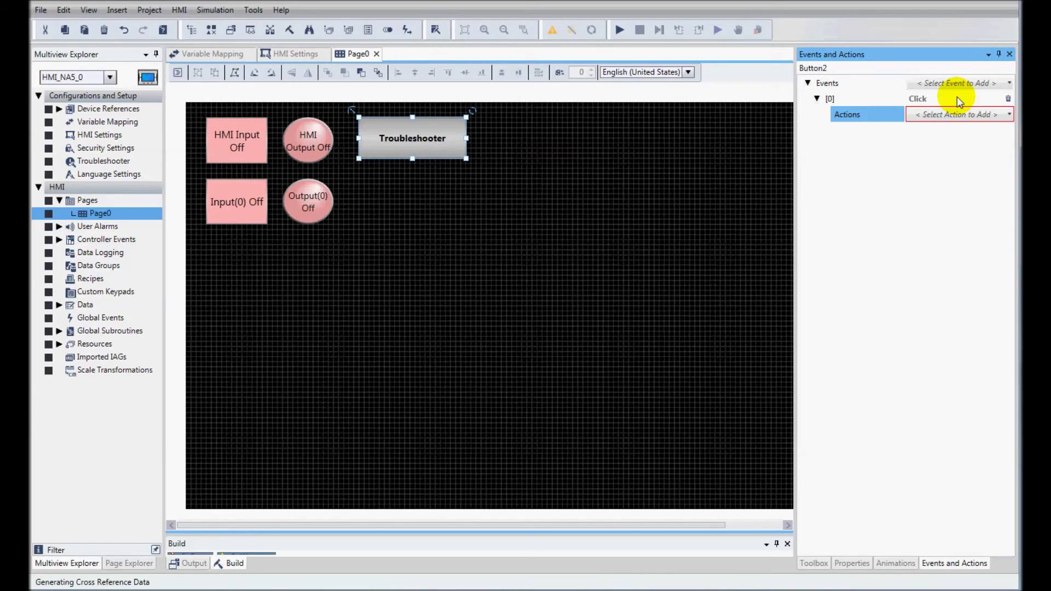
{"action": "left_click", "coordinate": [1008, 114]}
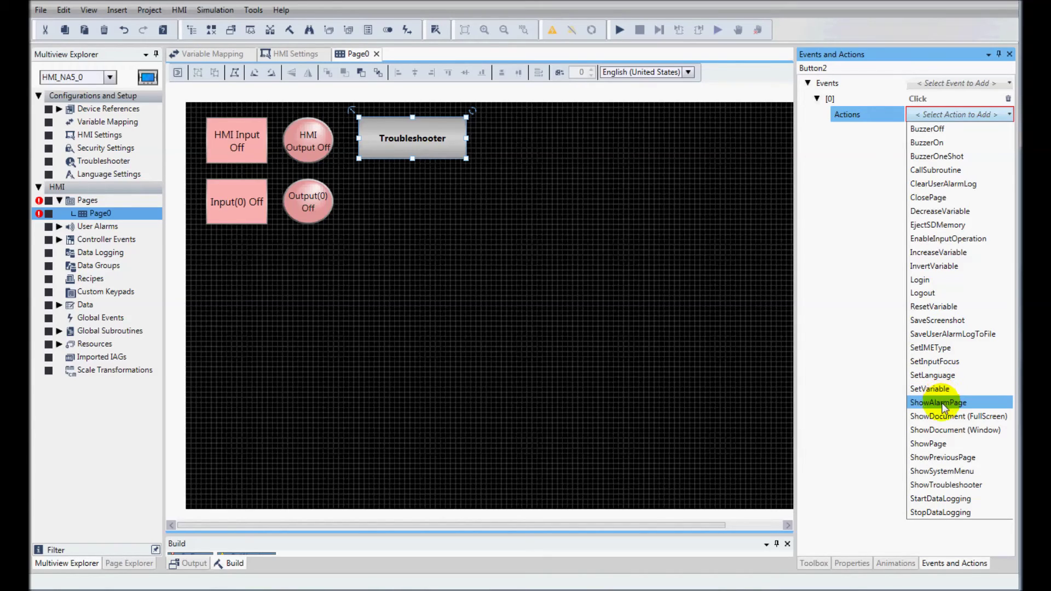
{"action": "left_click", "coordinate": [950, 485]}
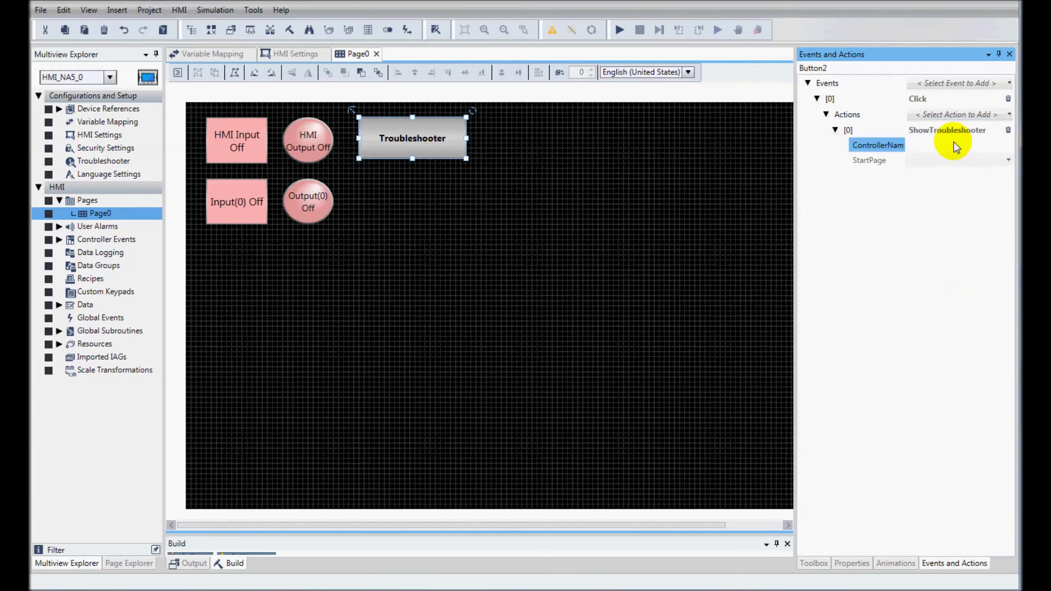
{"action": "left_click", "coordinate": [953, 143]}
{"action": "left_click", "coordinate": [954, 146]}
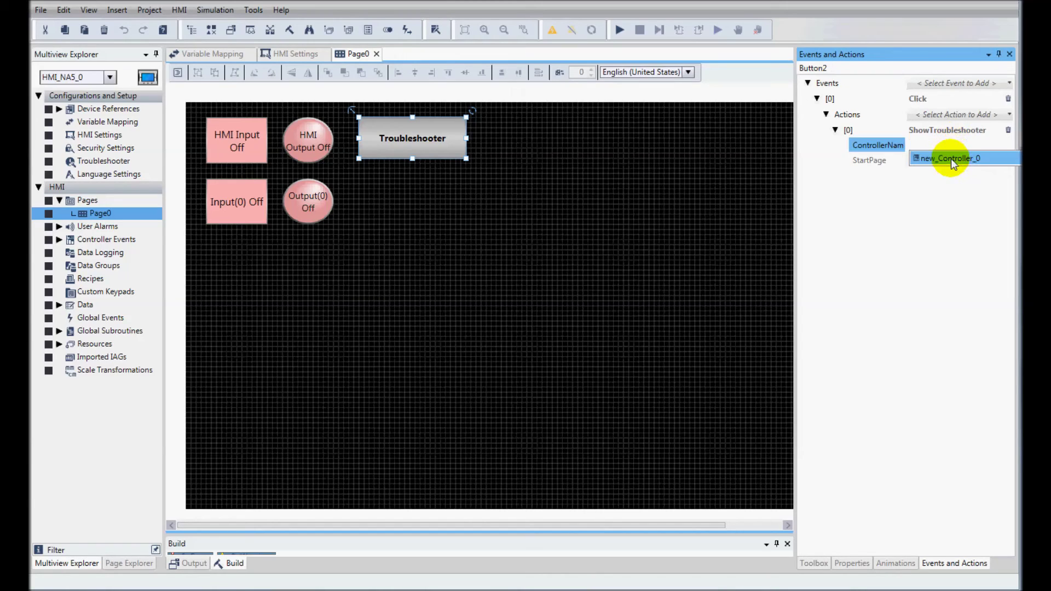
{"action": "left_click", "coordinate": [950, 158]}
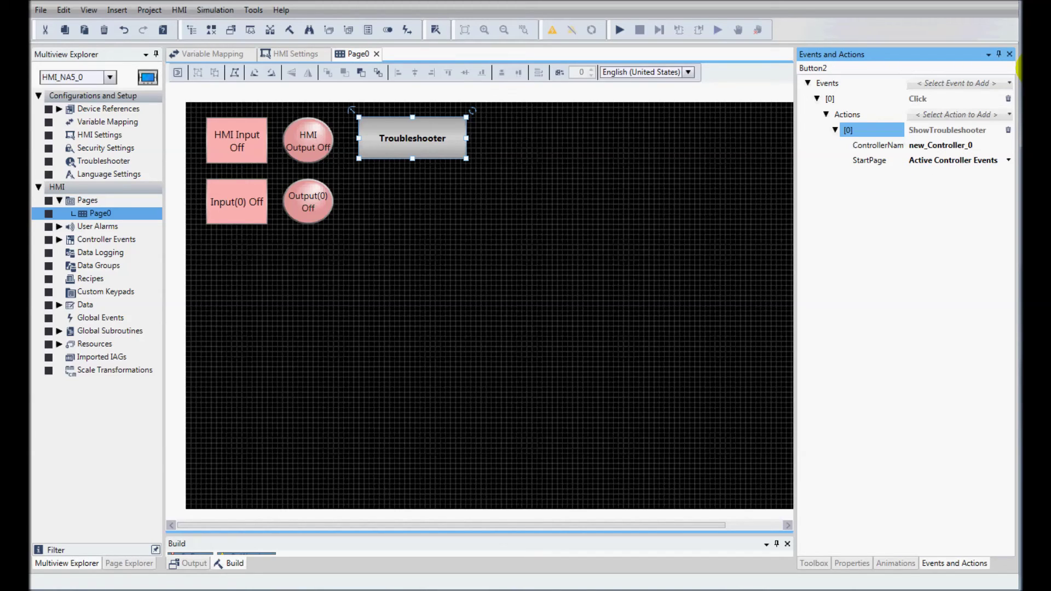
{"action": "left_click", "coordinate": [149, 9]}
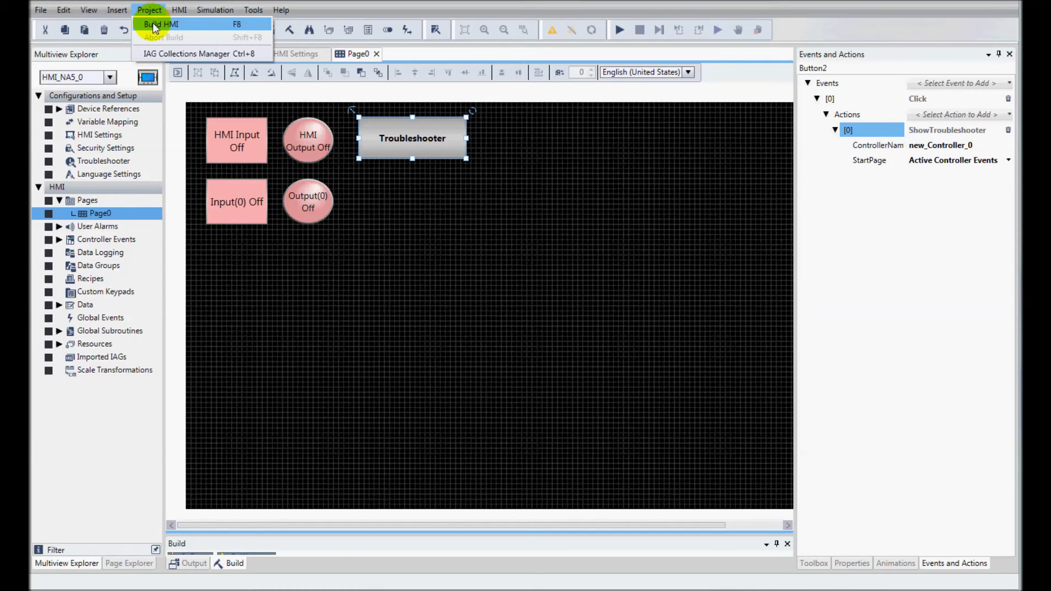
- Build the HMI project with 0 errors, test the direct USB connection, and go online with the NA
{"action": "left_click", "coordinate": [160, 24]}
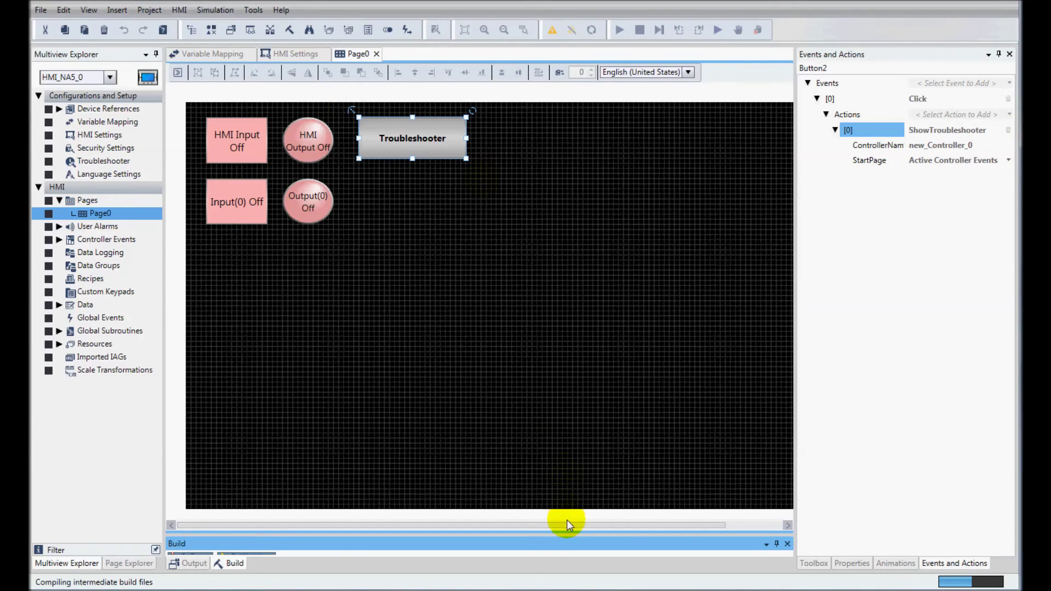
{"action": "left_click_drag", "start_coordinate": [574, 534], "coordinate": [567, 460]}
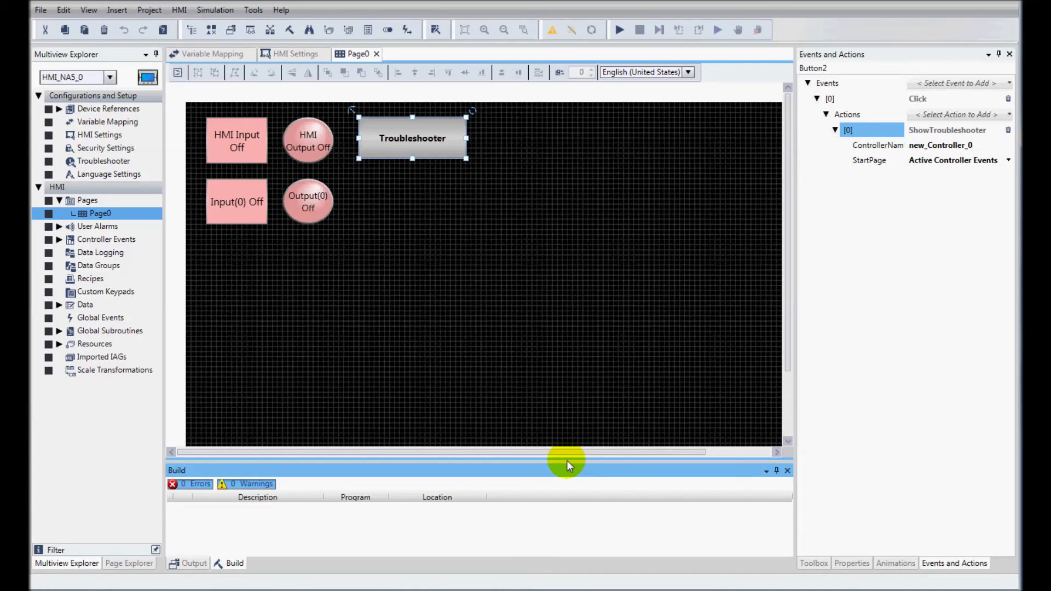
{"action": "left_click", "coordinate": [179, 11]}
{"action": "left_click", "coordinate": [186, 24]}
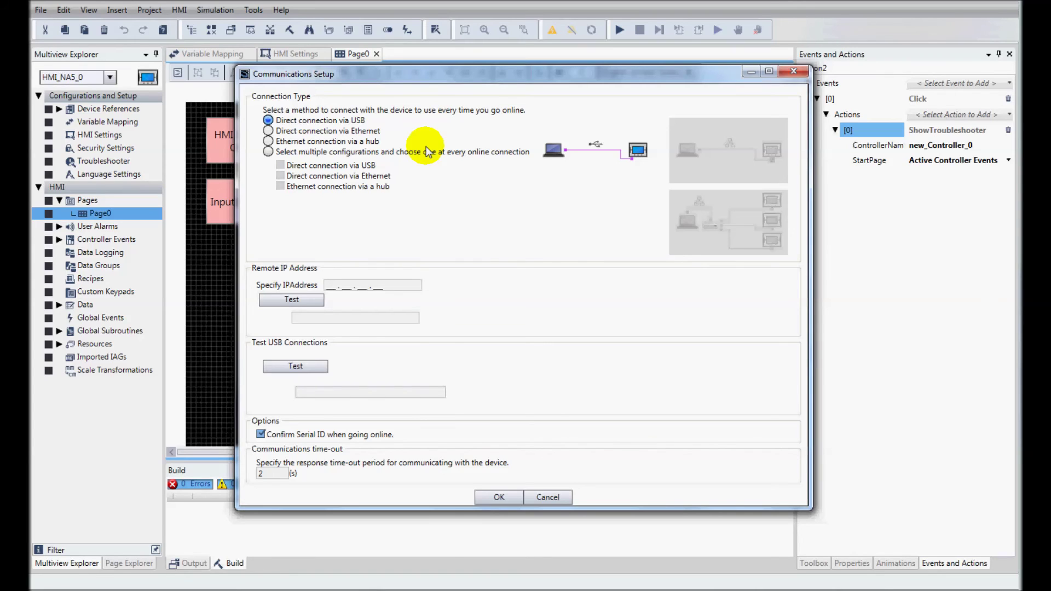
{"action": "left_click", "coordinate": [307, 365]}
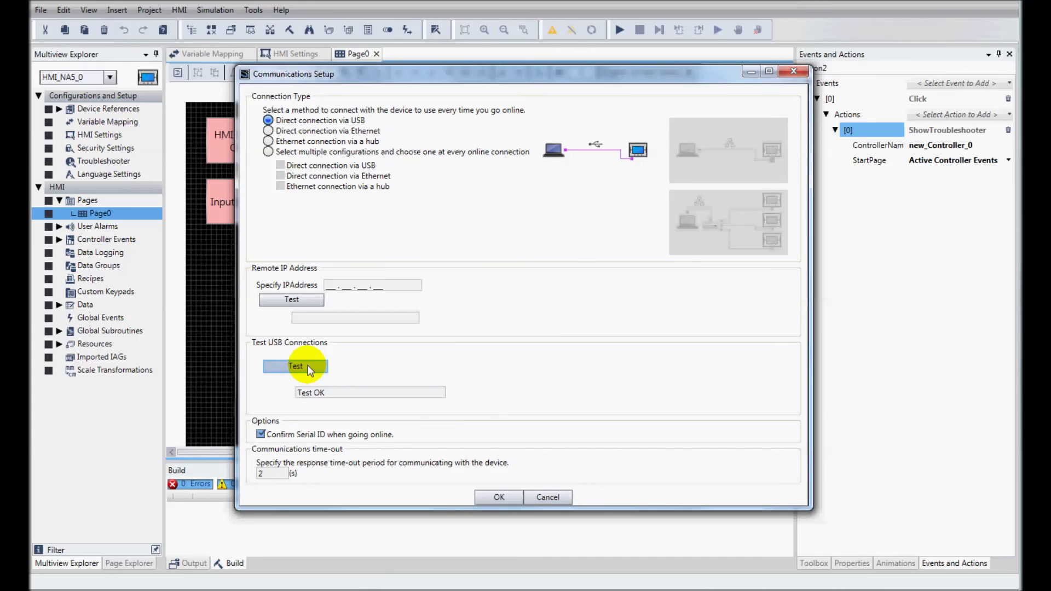
{"action": "left_click", "coordinate": [498, 497]}
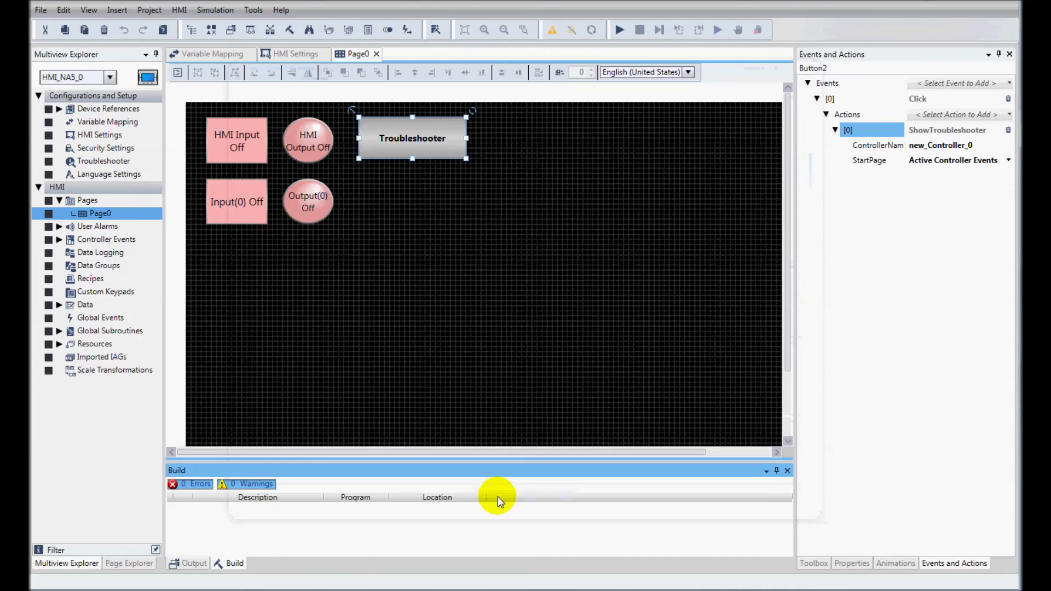
{"action": "left_click", "coordinate": [552, 28]}
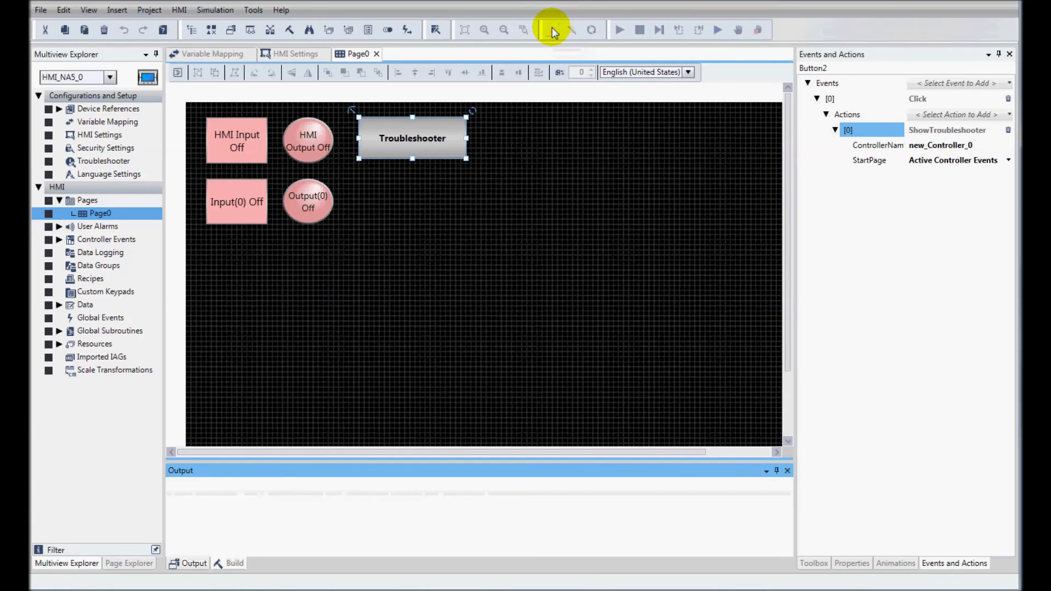
{"action": "left_click", "coordinate": [591, 30]}
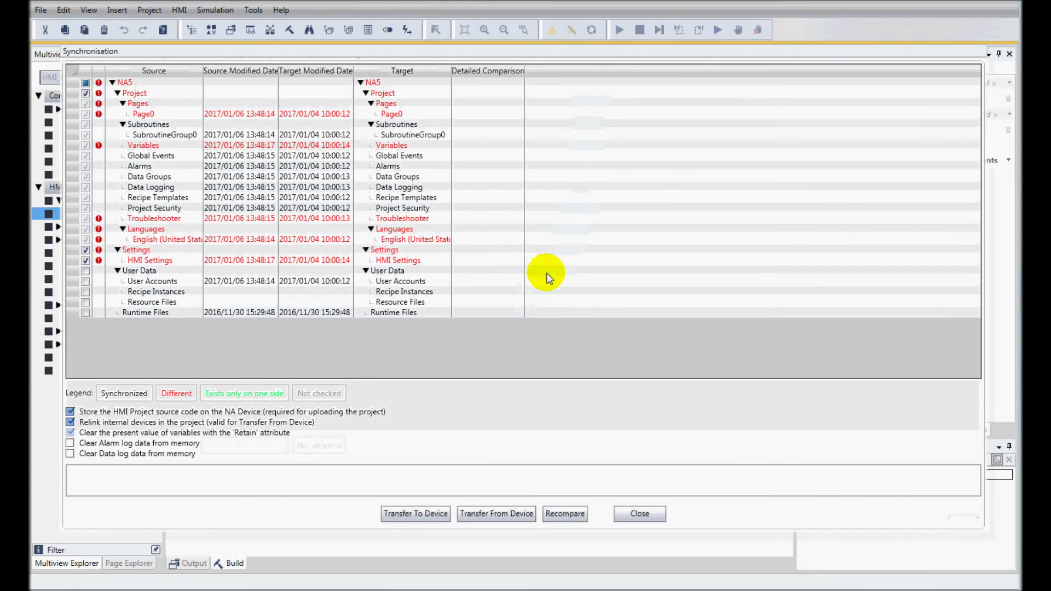
- Transfer the HMI project to the NA and close the finished synchronisation window
{"action": "left_click", "coordinate": [412, 514]}
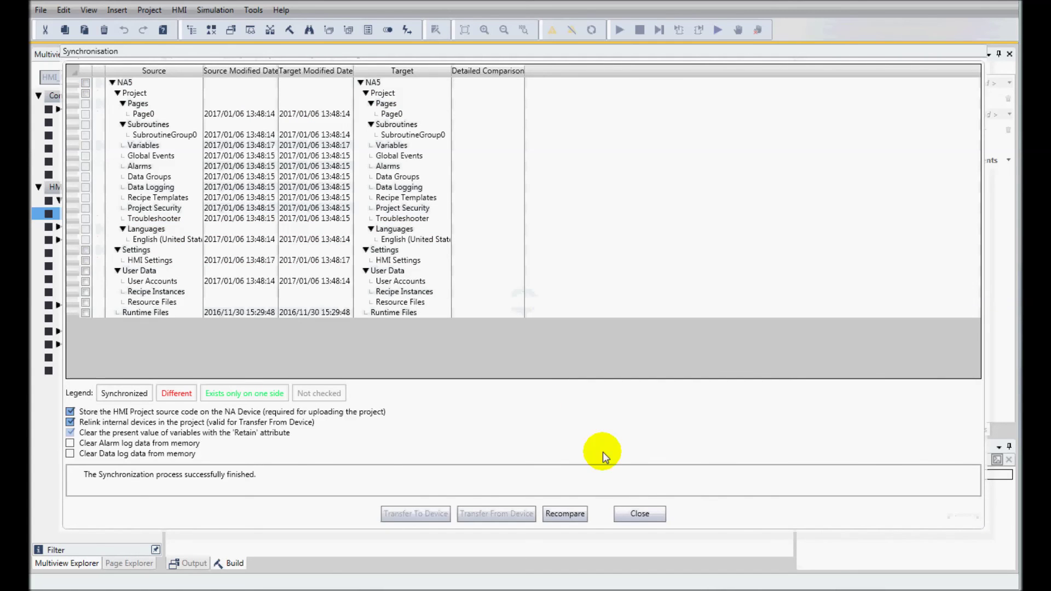
{"action": "left_click", "coordinate": [639, 514]}
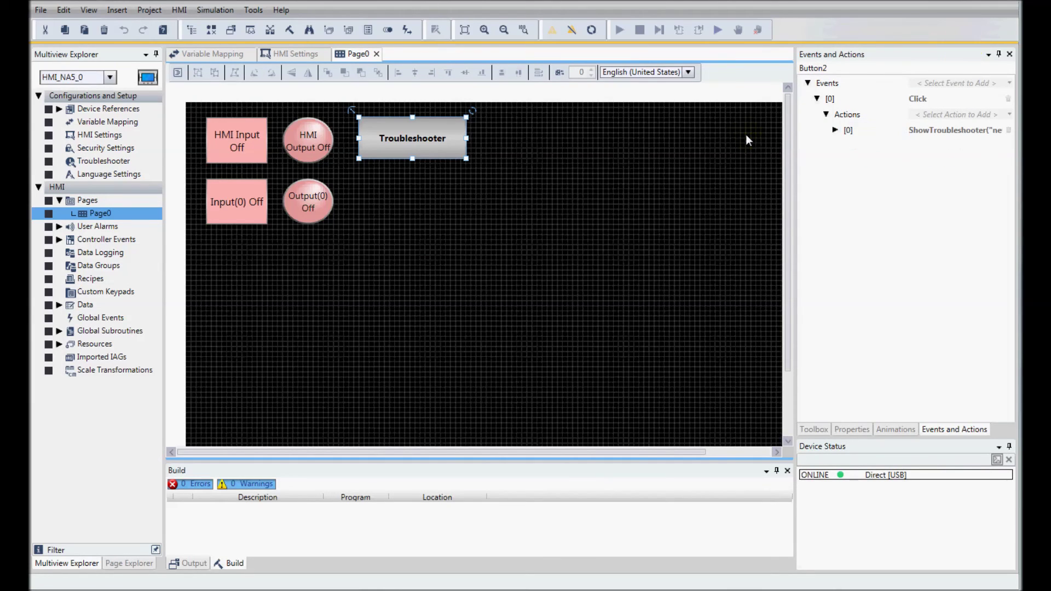
- Open new_Controller_0's Section0 ladder and go online with the controller, keeping the project's controller name
{"action": "left_click", "coordinate": [111, 81]}
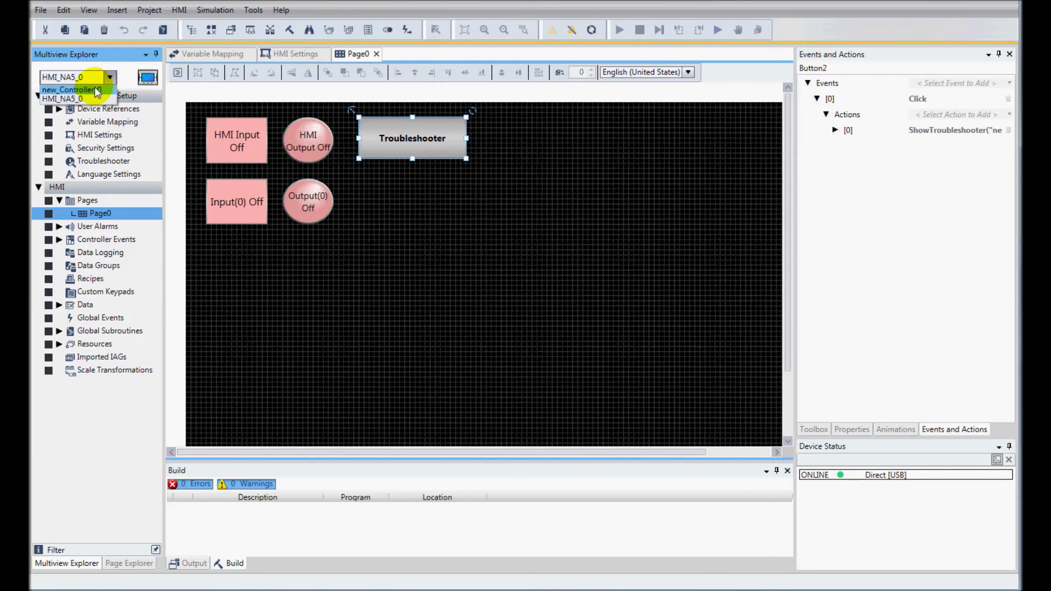
{"action": "left_click", "coordinate": [97, 92]}
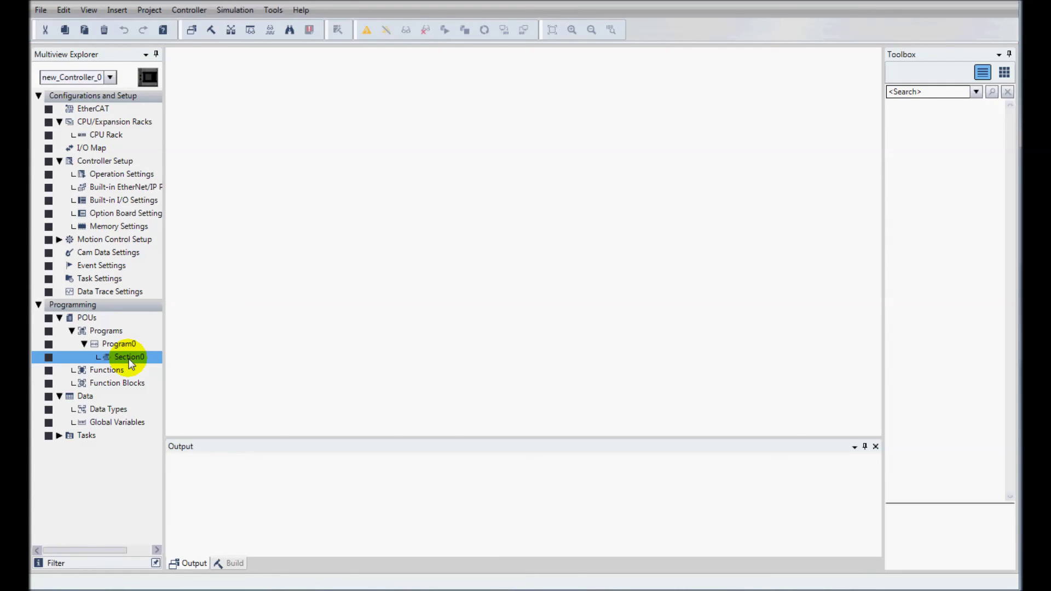
{"action": "left_click", "coordinate": [132, 360]}
{"action": "double_click", "coordinate": [131, 360]}
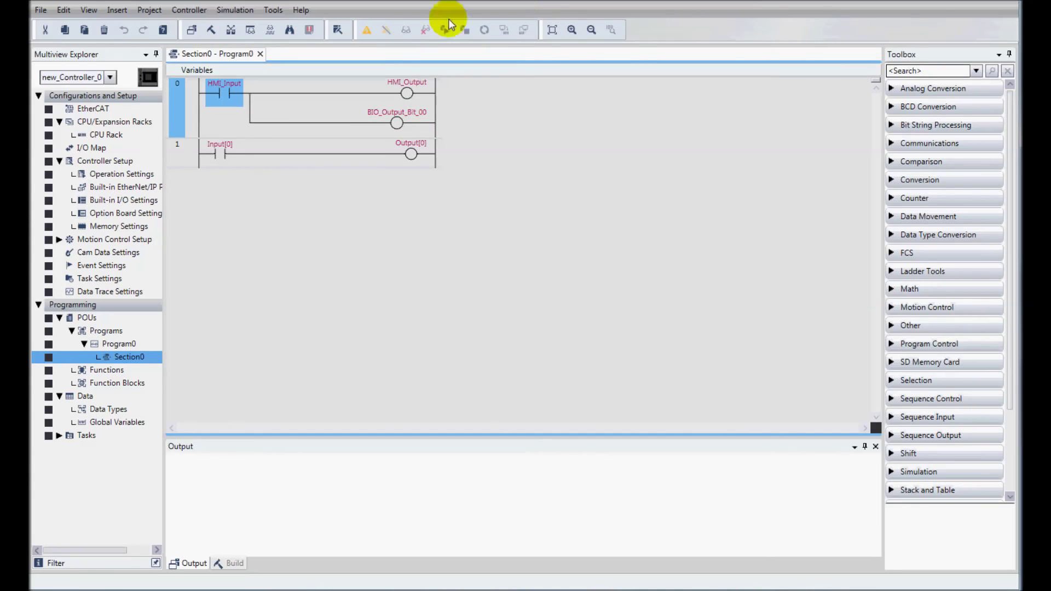
{"action": "left_click", "coordinate": [367, 30]}
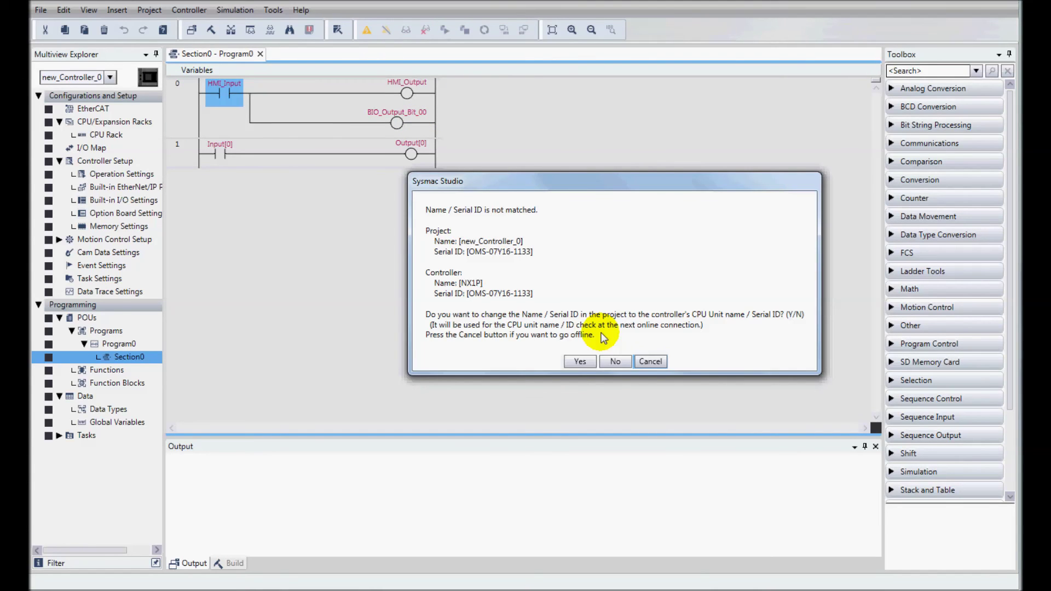
{"action": "left_click", "coordinate": [615, 361]}
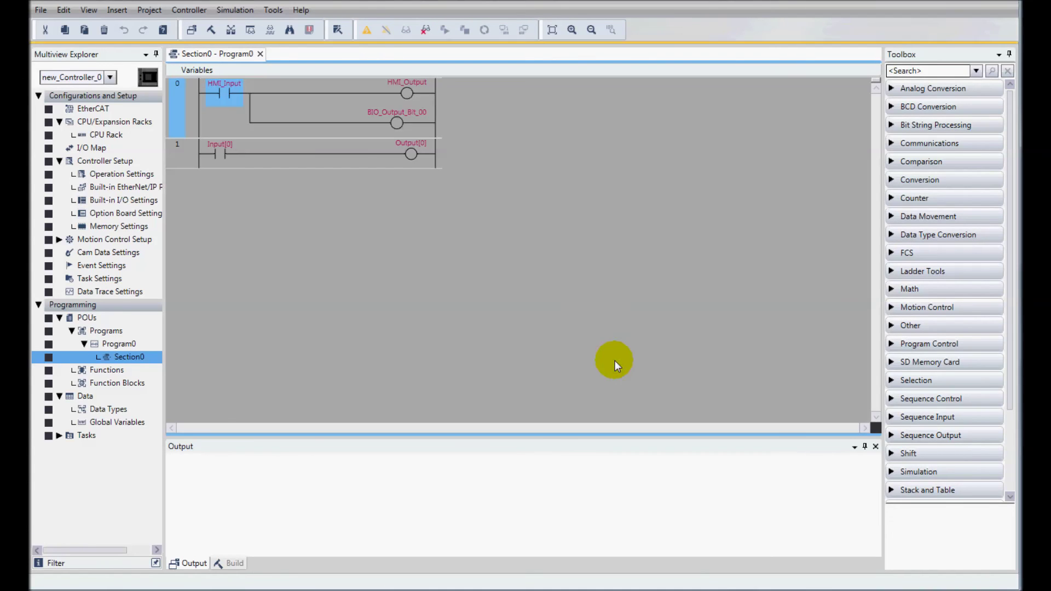
{"action": "left_click", "coordinate": [346, 118]}
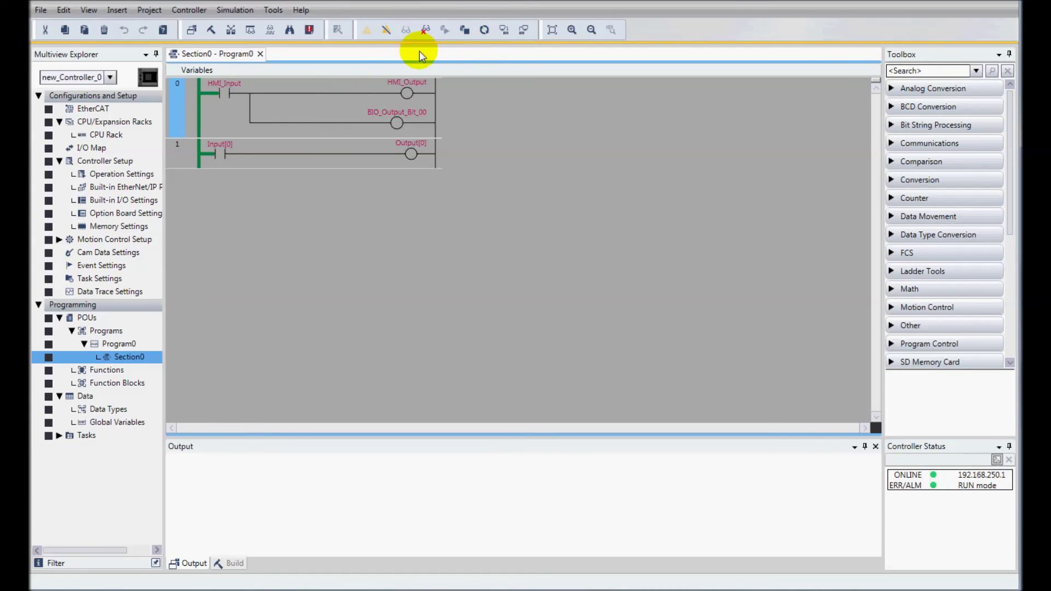
- Enlarge the ladder view, confirm Normal controller and user event status, then close the troubleshooter
{"action": "left_click", "coordinate": [571, 30]}
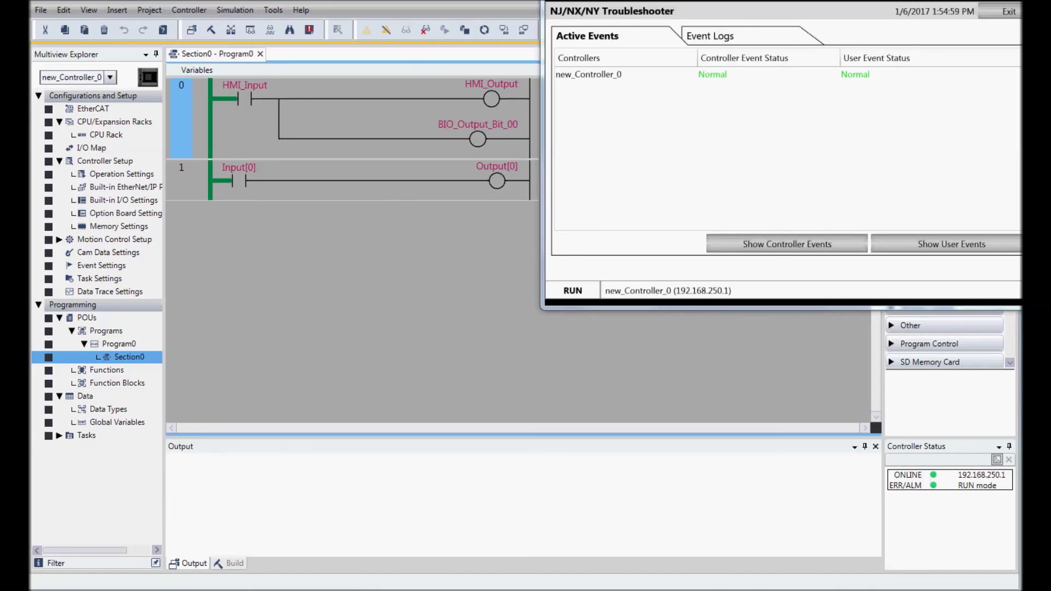
{"action": "left_click", "coordinate": [1000, 12]}
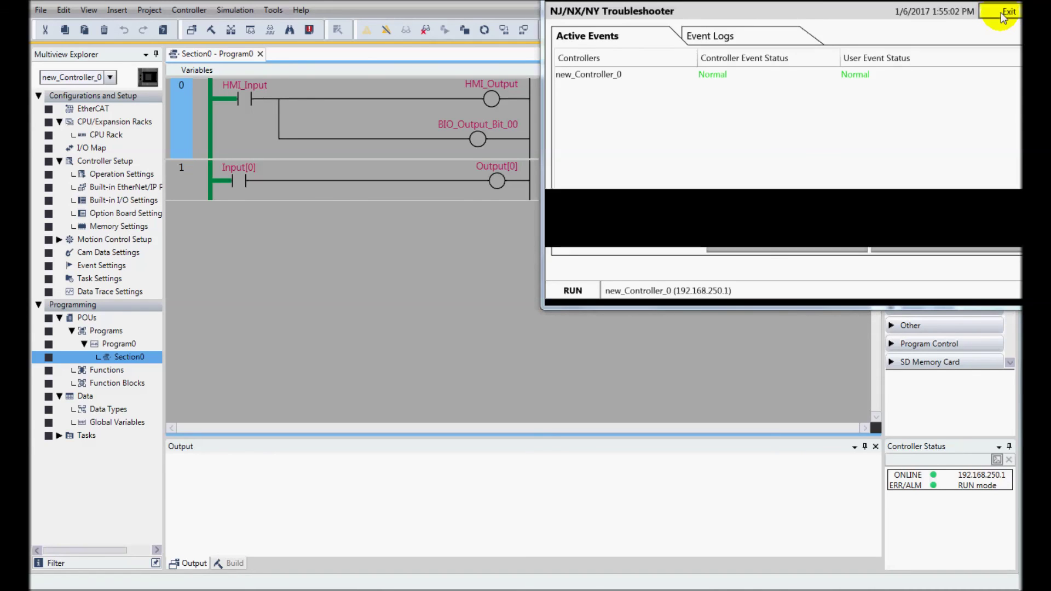